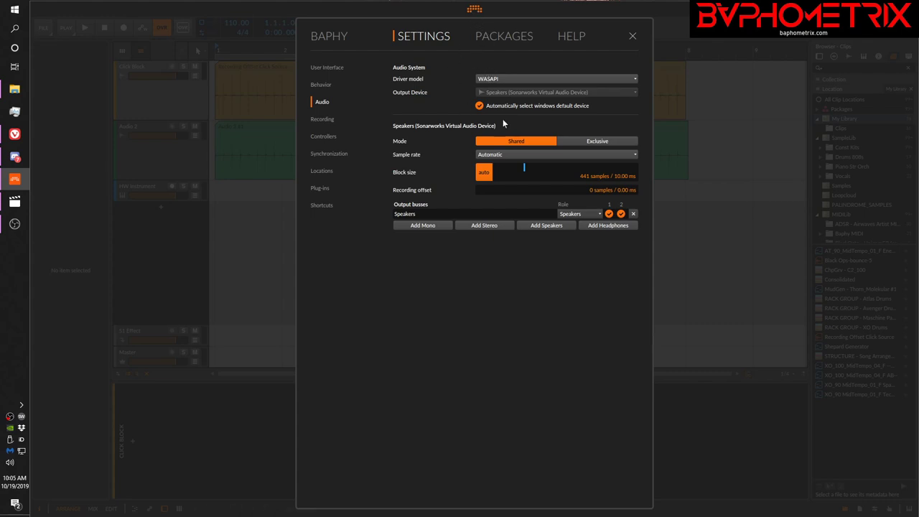
- Leave Bitwig's settings and bring up the Audient iD mixer window, moved slightly higher
left_click(477, 12)
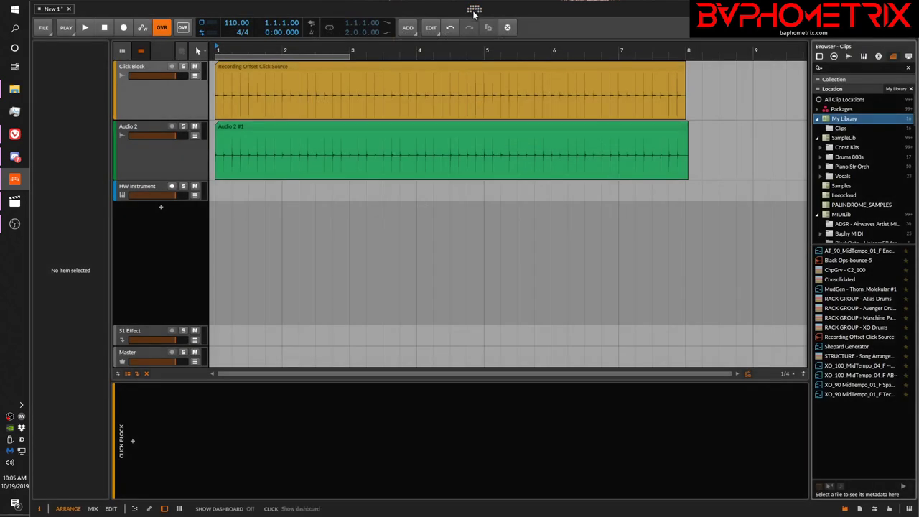
right_click(20, 443)
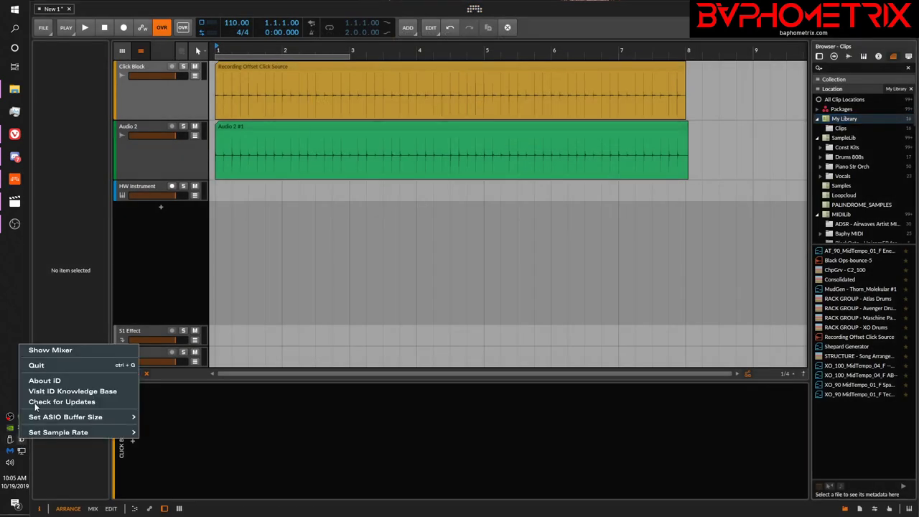
left_click(45, 352)
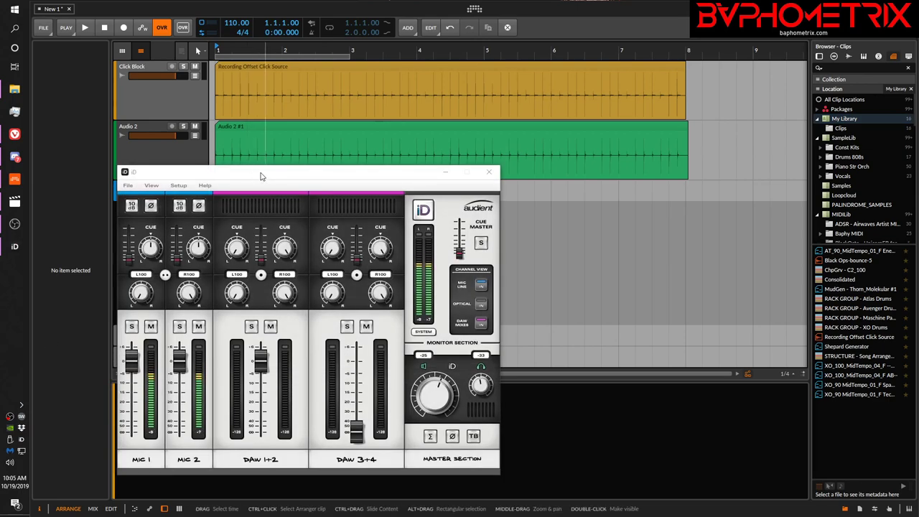
left_click_drag(260, 178, 302, 110)
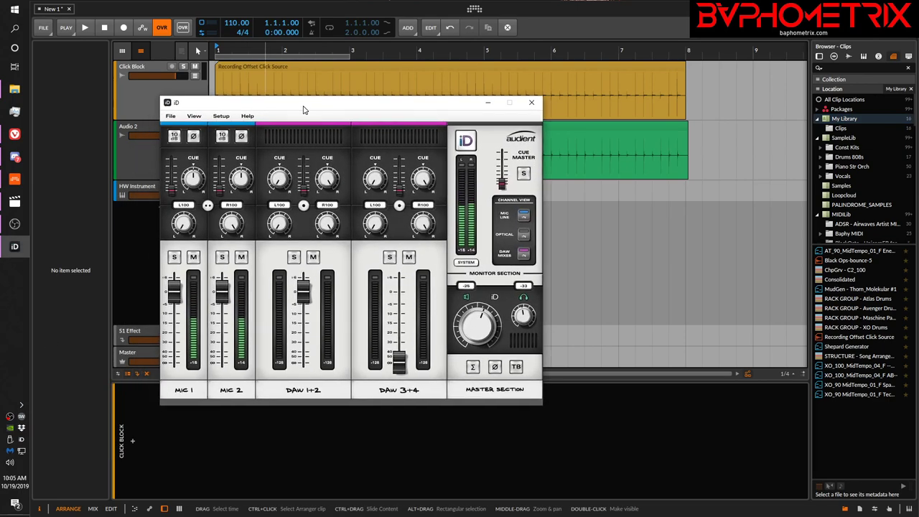
- Show the iD mixer's ASIO buffer size choices, ranging from 16 to 4096 samples
left_click(192, 117)
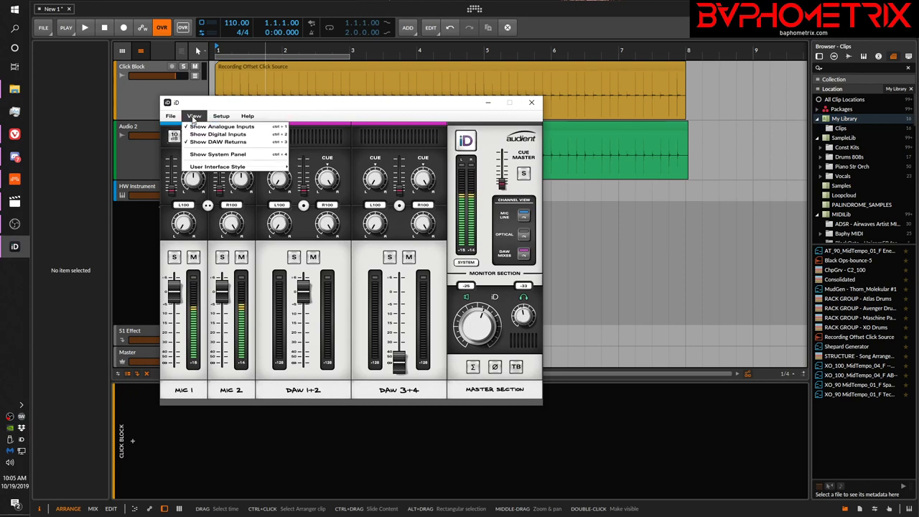
mouse_move(219, 117)
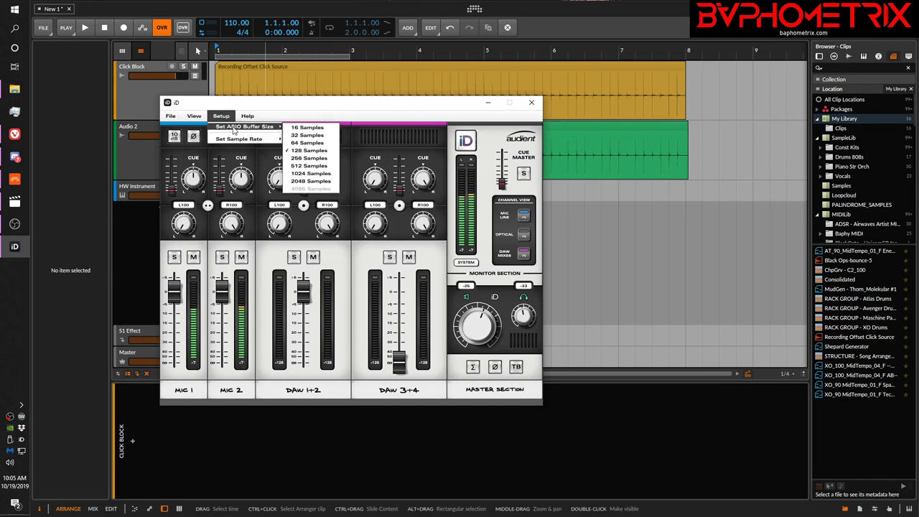
mouse_move(252, 141)
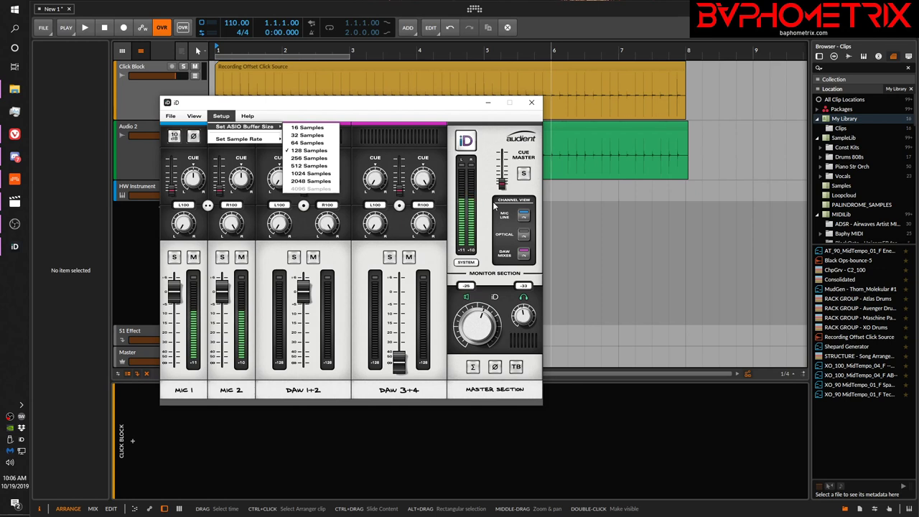
- Bring Bitwig in front of the iD mixer and briefly review its Audio settings page
left_click(488, 34)
left_click(474, 9)
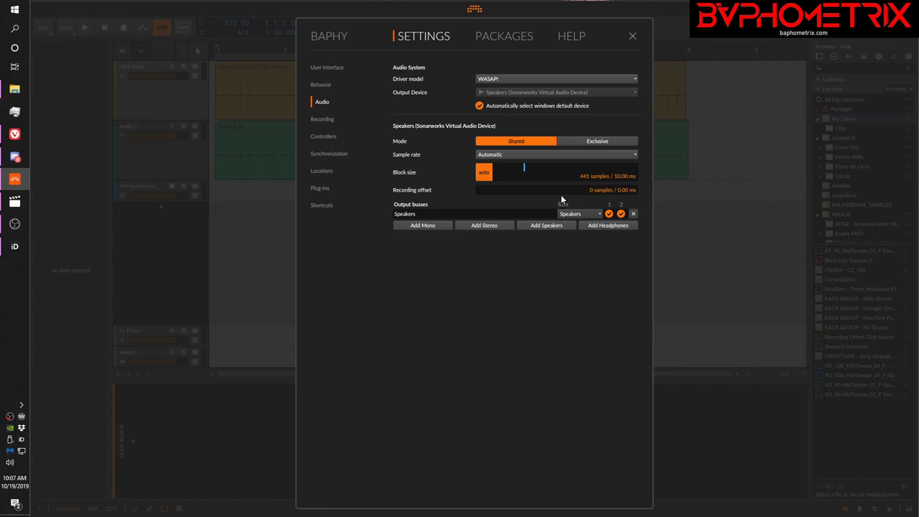
left_click(474, 11)
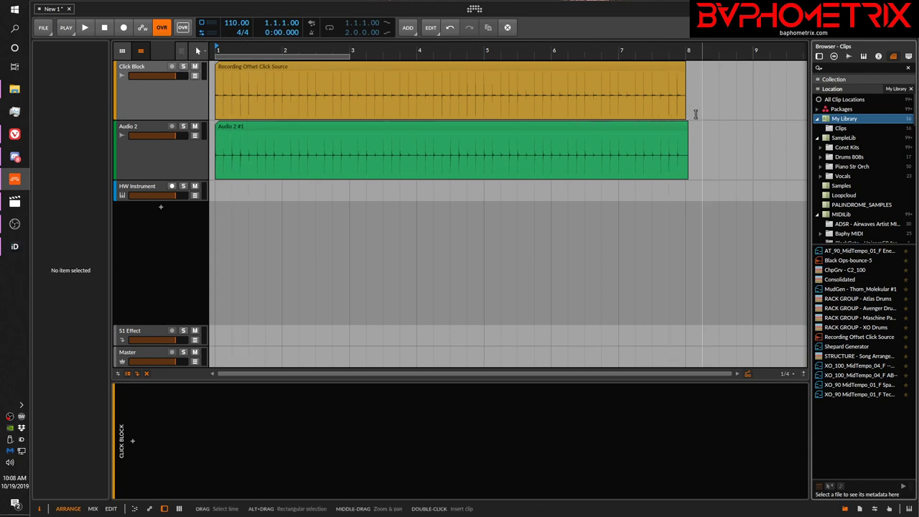
- Select Audio 2 and inspect its HW Instrument input options, leaving the input unconfigured
left_click(170, 160)
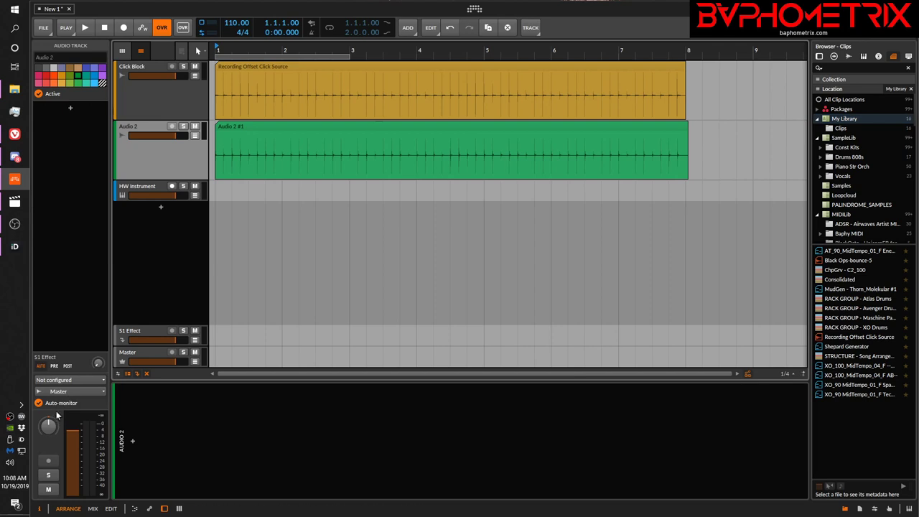
left_click(97, 380)
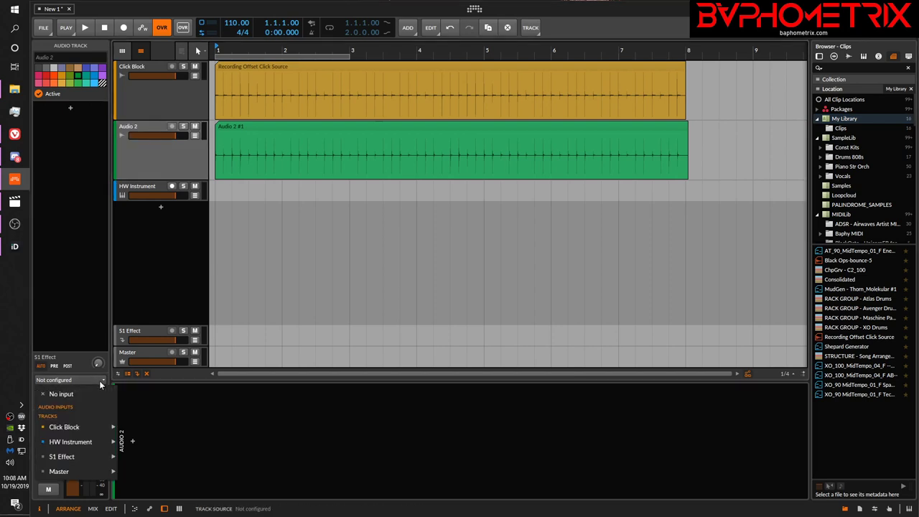
mouse_move(66, 445)
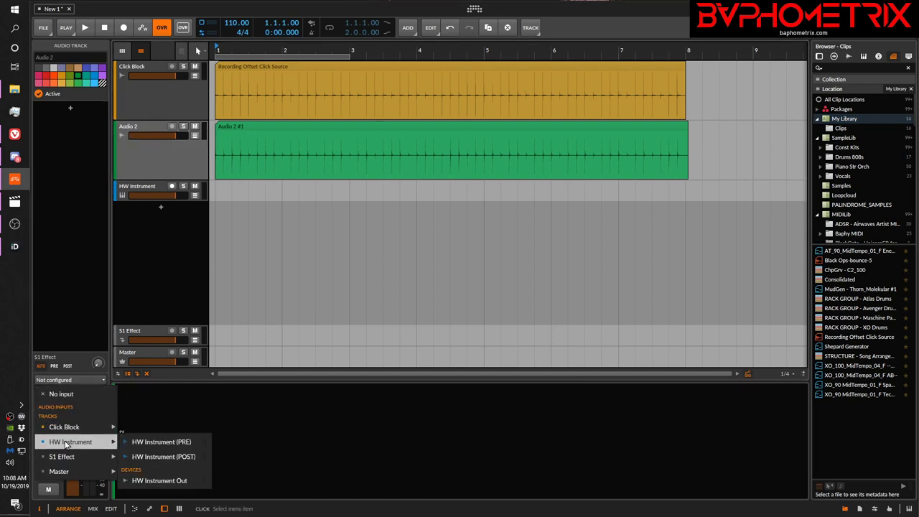
left_click(77, 279)
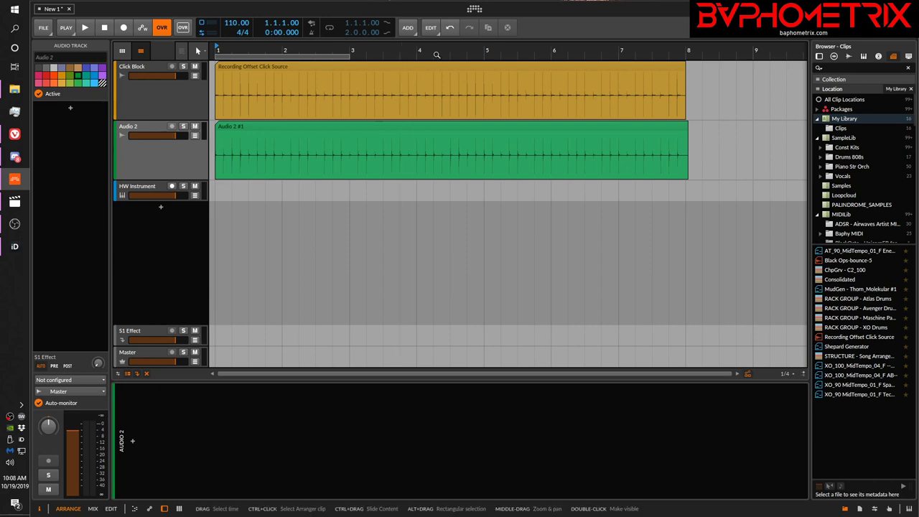
left_click(475, 10)
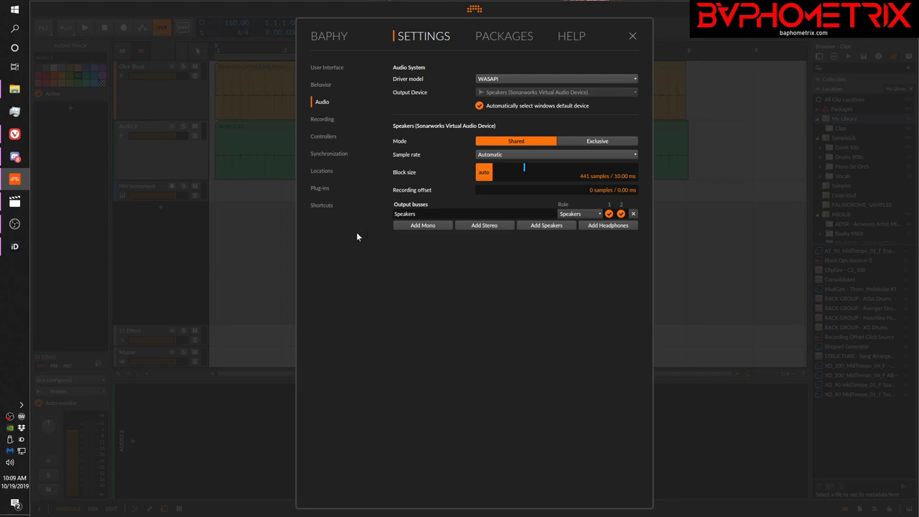
left_click(234, 289)
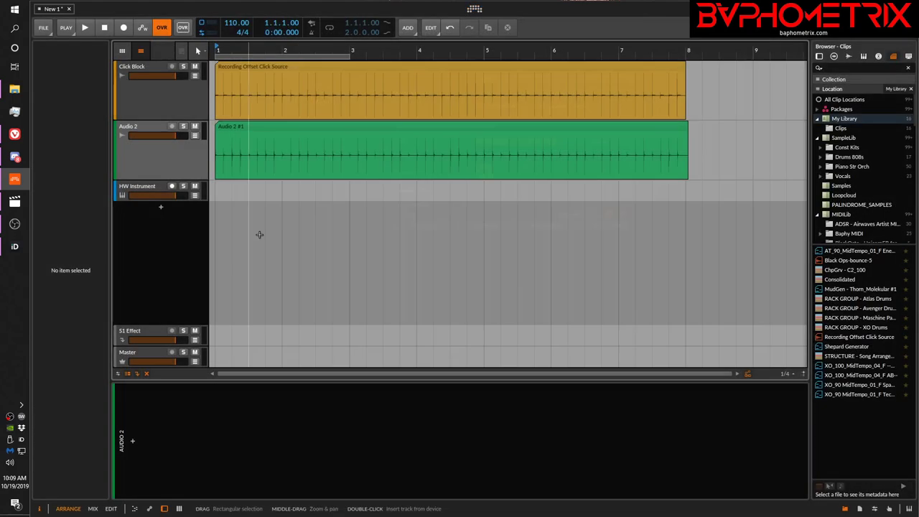
left_click(341, 85)
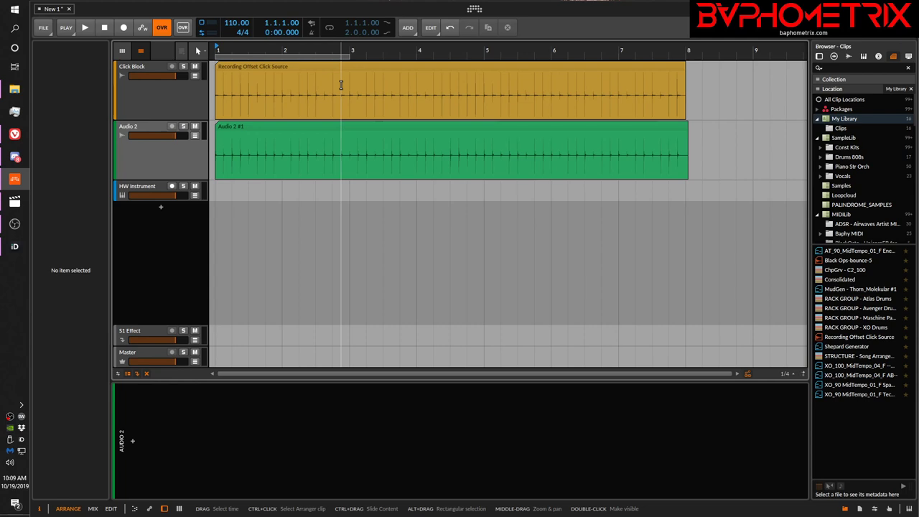
left_click(163, 161)
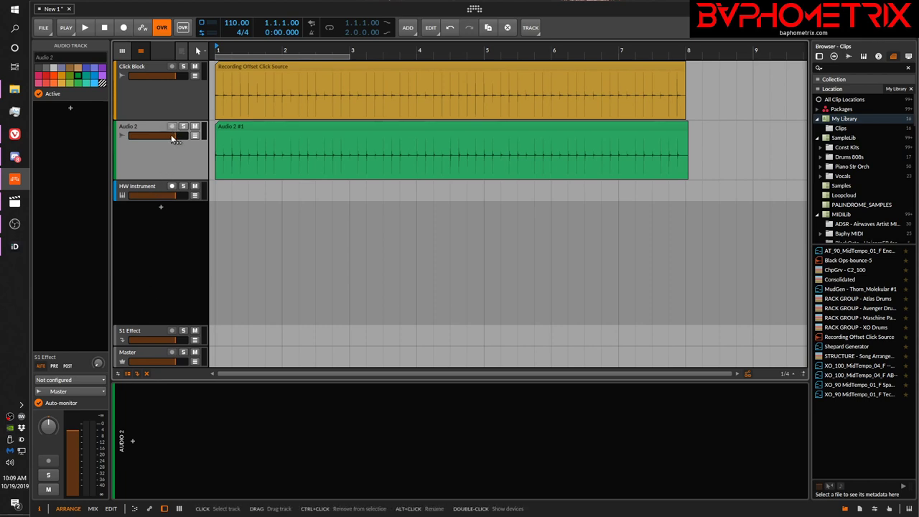
left_click(82, 379)
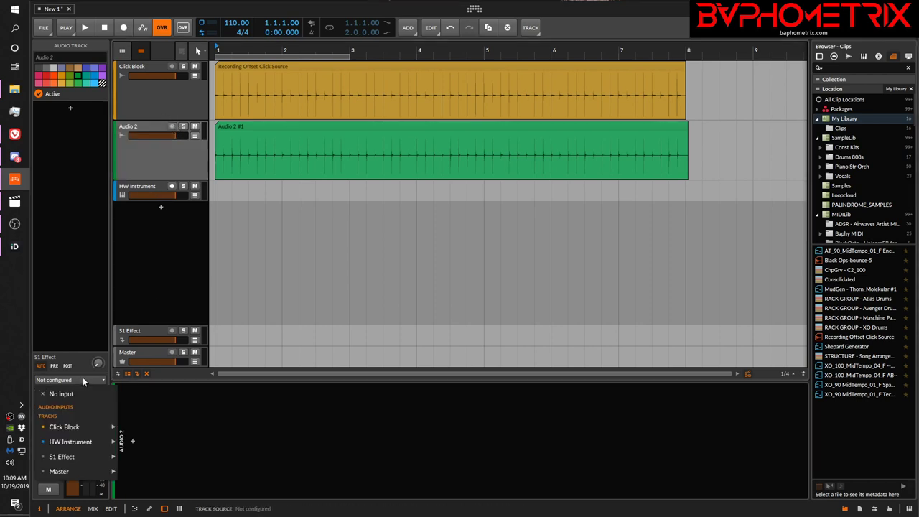
left_click(73, 380)
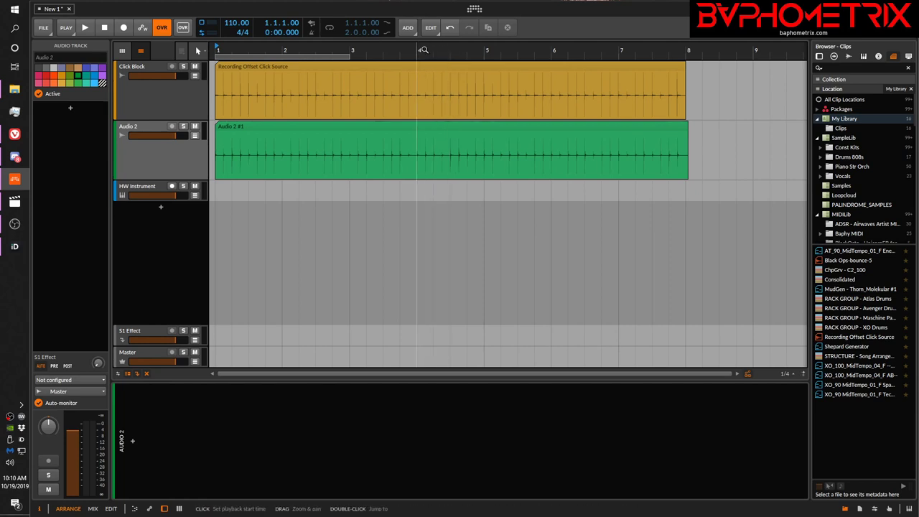
- Enable Show Realtime Ruler and zoom in on the clips' opening beats
right_click(467, 49)
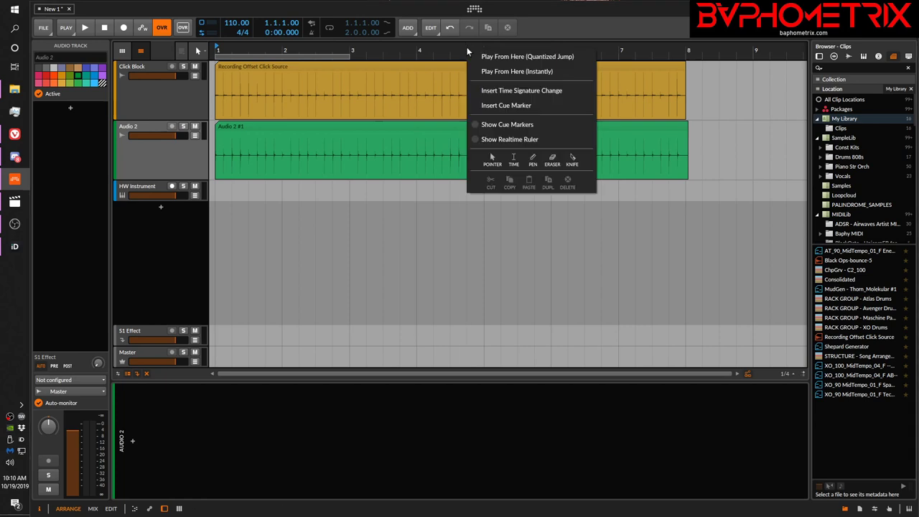
left_click(477, 140)
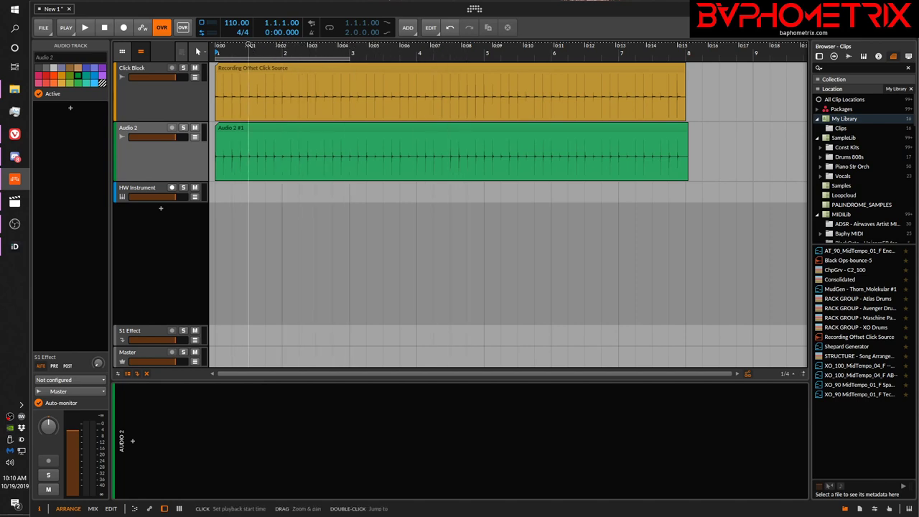
left_click_drag(250, 45, 556, 46)
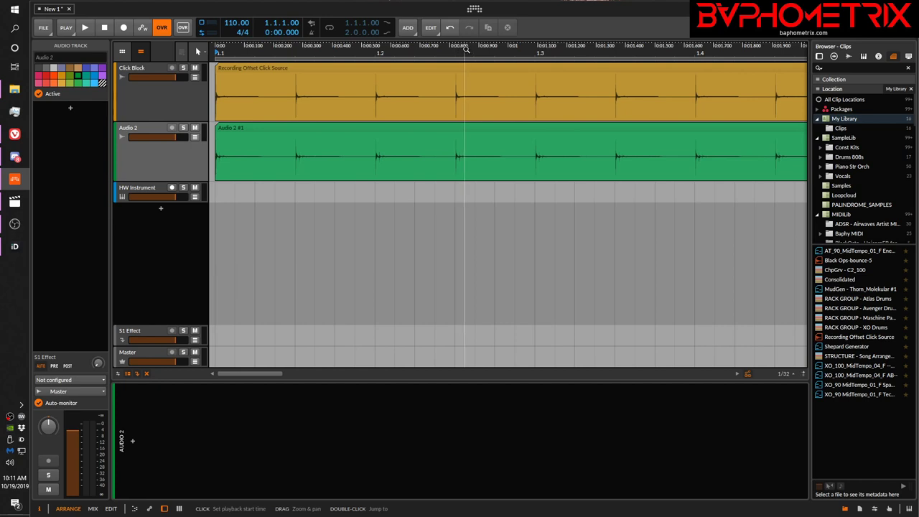
- Zoom to sample-level detail near beat 1.2.4 and pan to compare Click Block and Audio 2 starts
left_click_drag(514, 47, 635, 119)
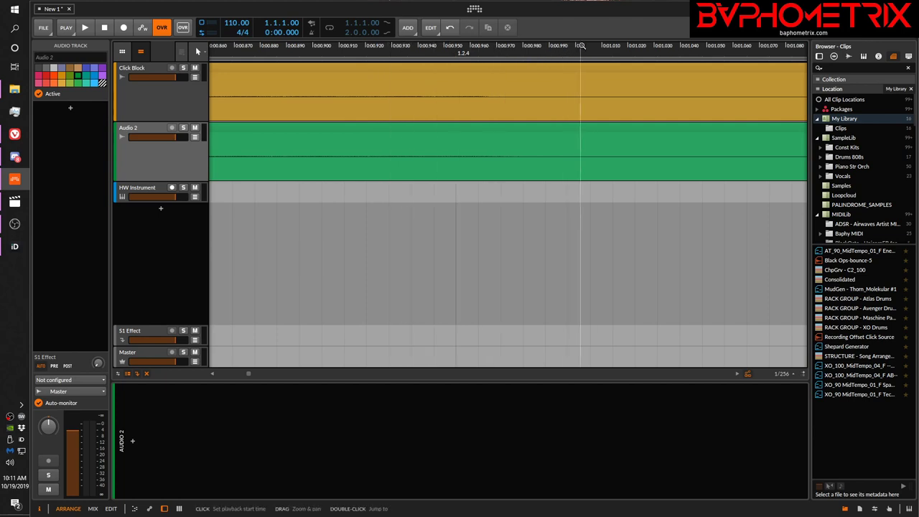
mouse_move(581, 45)
left_mouse_down()
mouse_move(501, 47)
mouse_move(583, 45)
left_mouse_up()
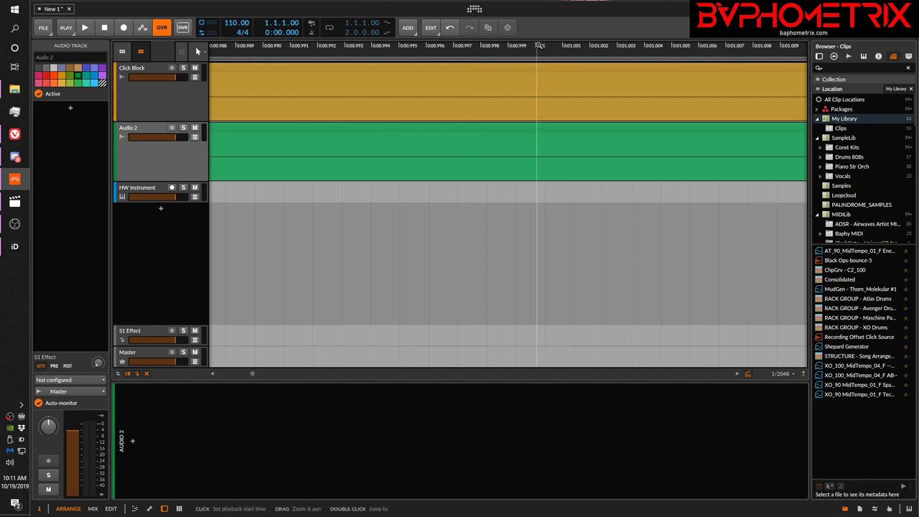
left_click_drag(538, 45, 541, 75)
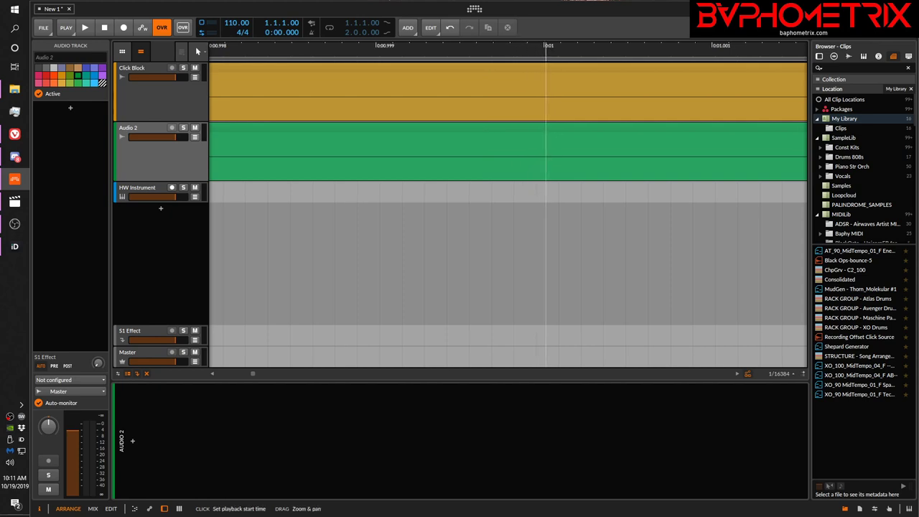
left_click_drag(546, 45, 611, 48)
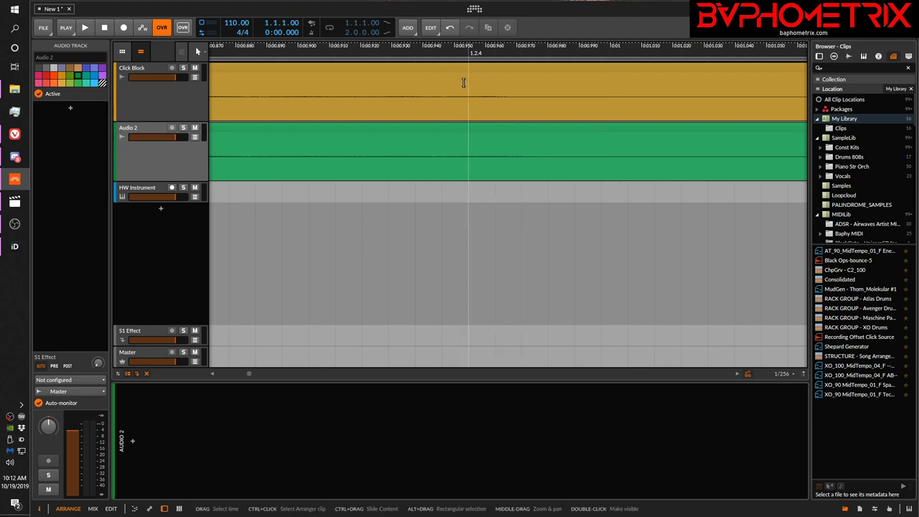
- Check the Audio settings: WASAPI driver, 441-sample block size and 0-sample recording offset
left_click(474, 9)
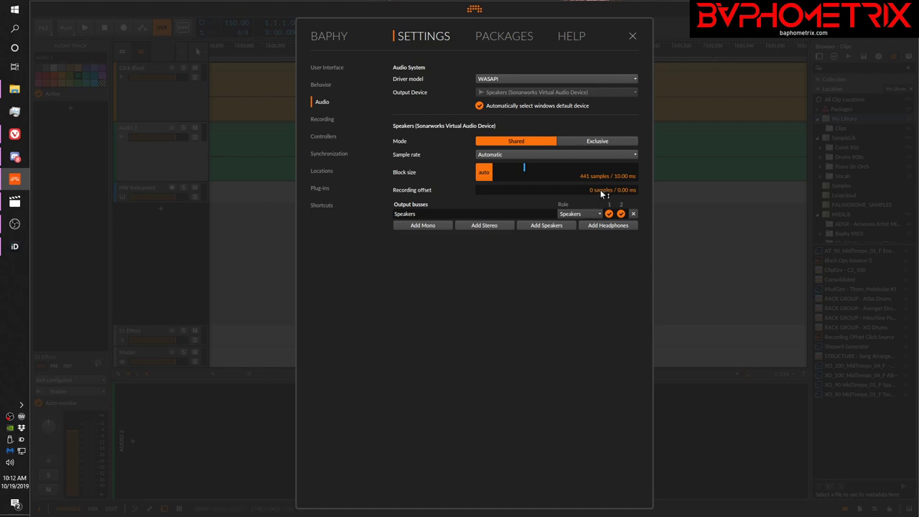
mouse_move(603, 194)
- Confirm the iD driver's 128-sample buffer, close settings, and show the HW Instrument device chain
right_click(21, 442)
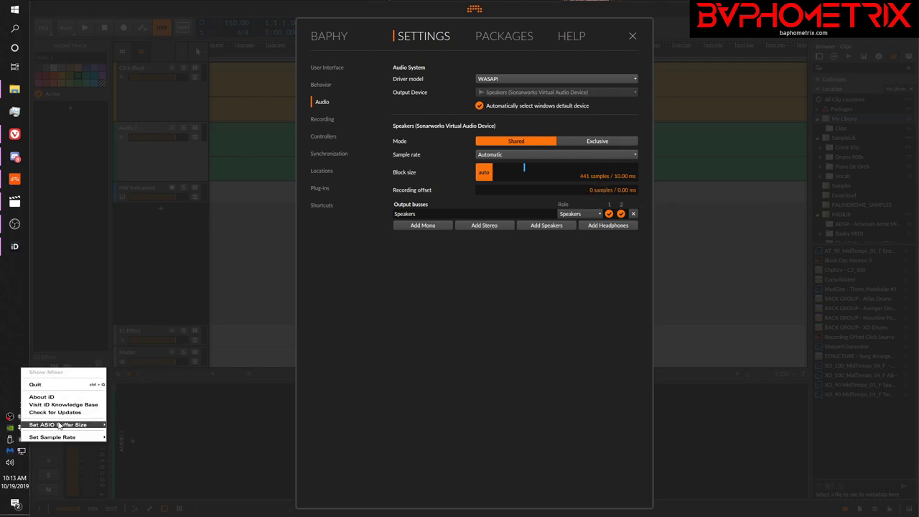
mouse_move(93, 429)
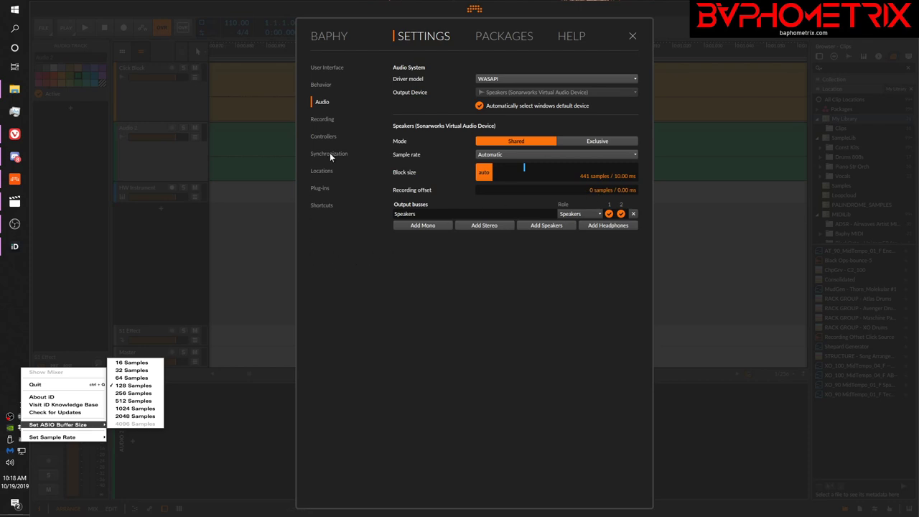
left_click(475, 10)
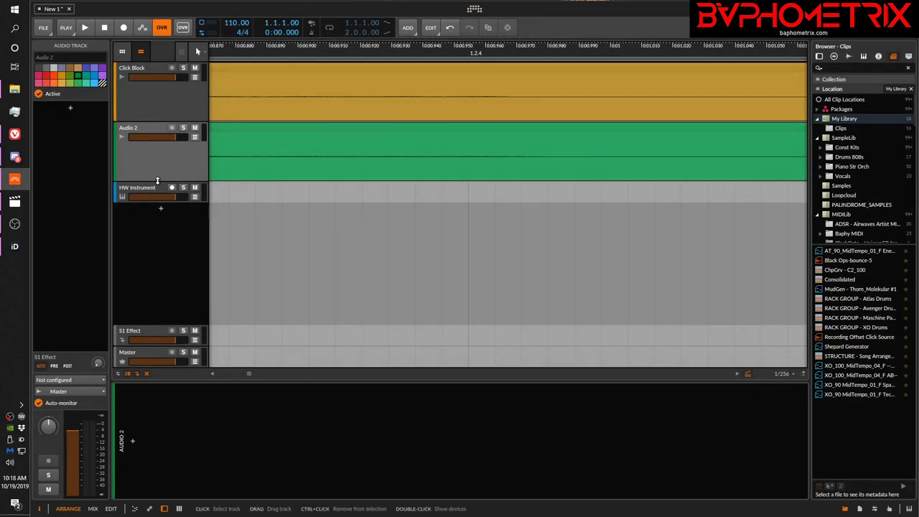
left_click(138, 415)
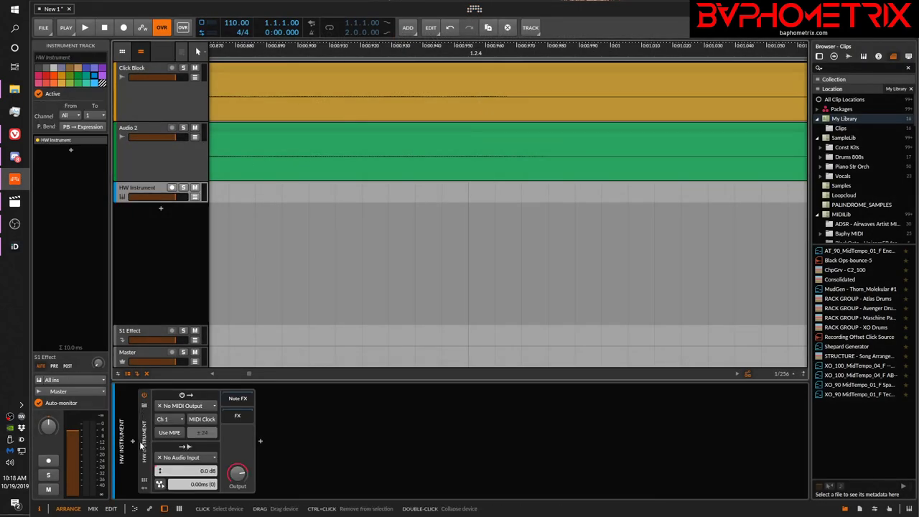
left_click(260, 441)
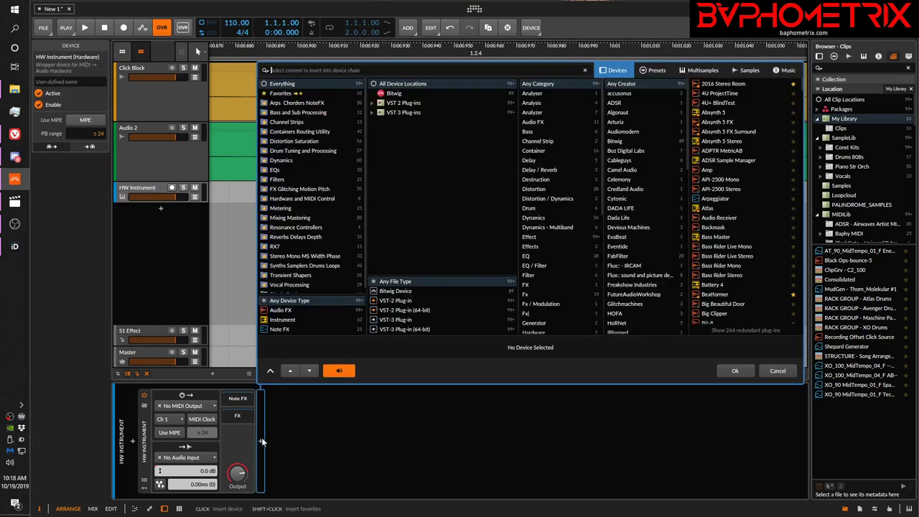
left_click(393, 93)
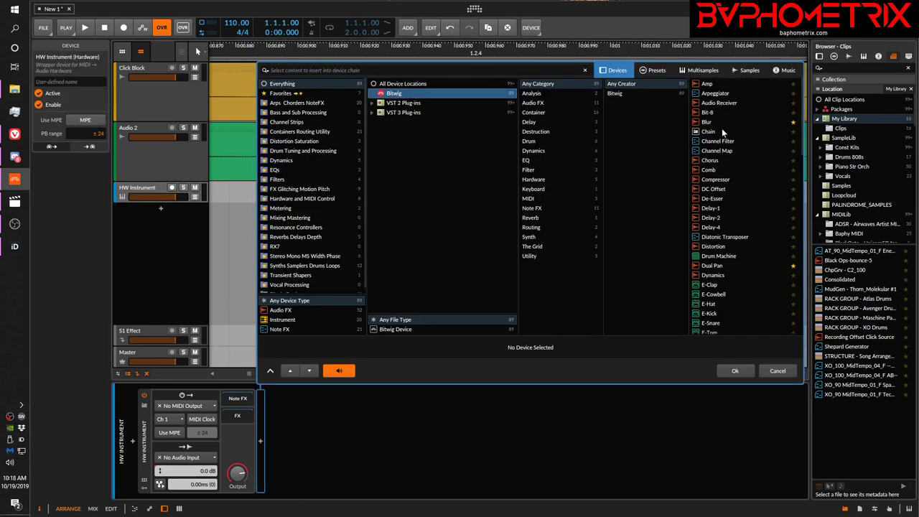
scroll(747, 156, "down", 10)
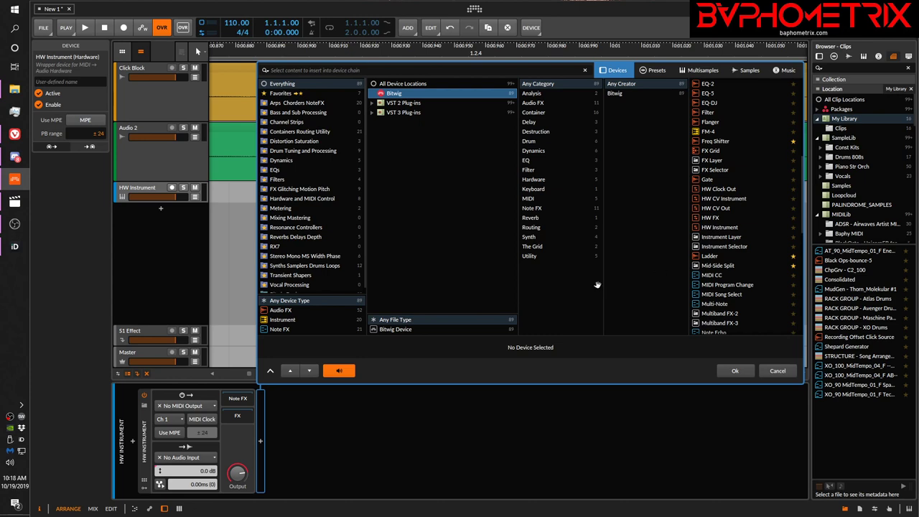
left_click(778, 370)
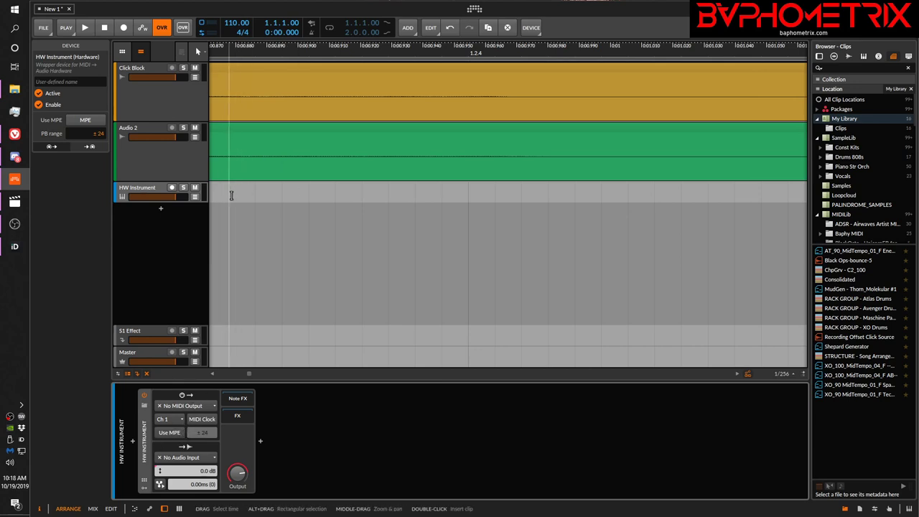
- Insert an empty HW Instrument clip, review its audio input list unchanged, and reopen Audio settings
double_click(232, 196)
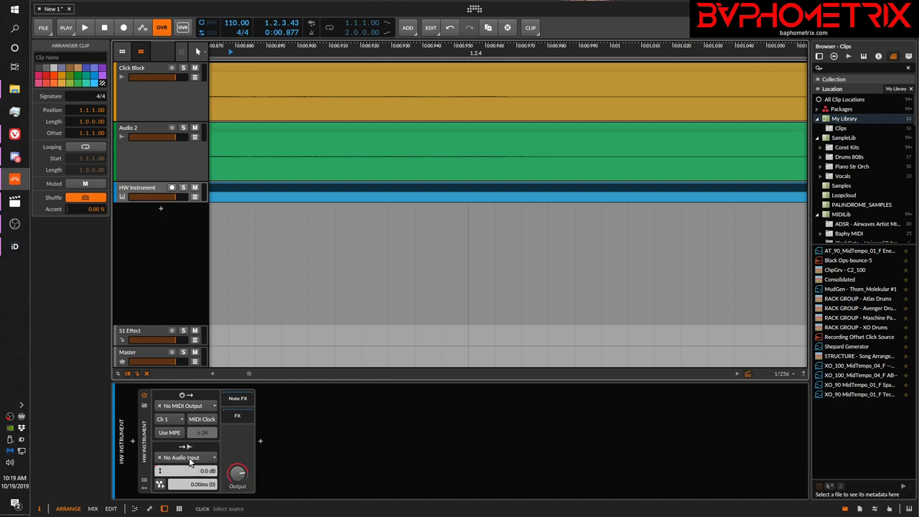
left_click(189, 461)
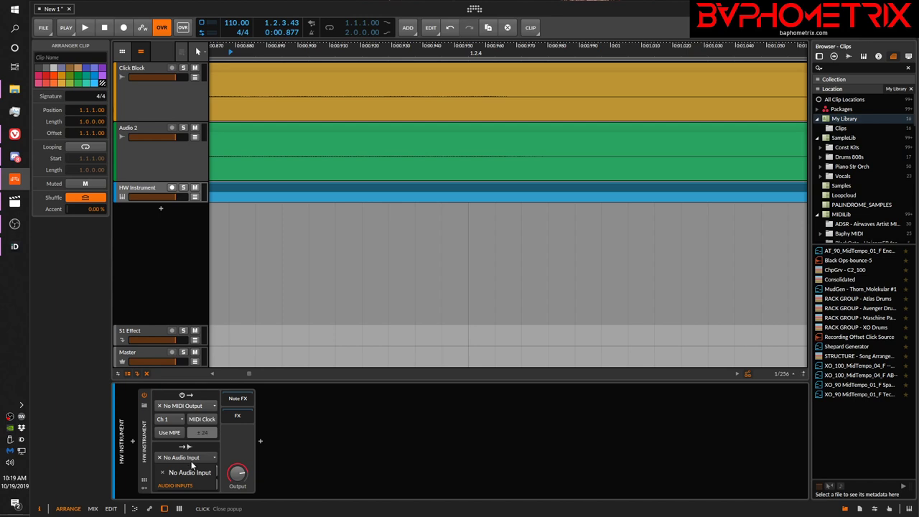
left_click(235, 454)
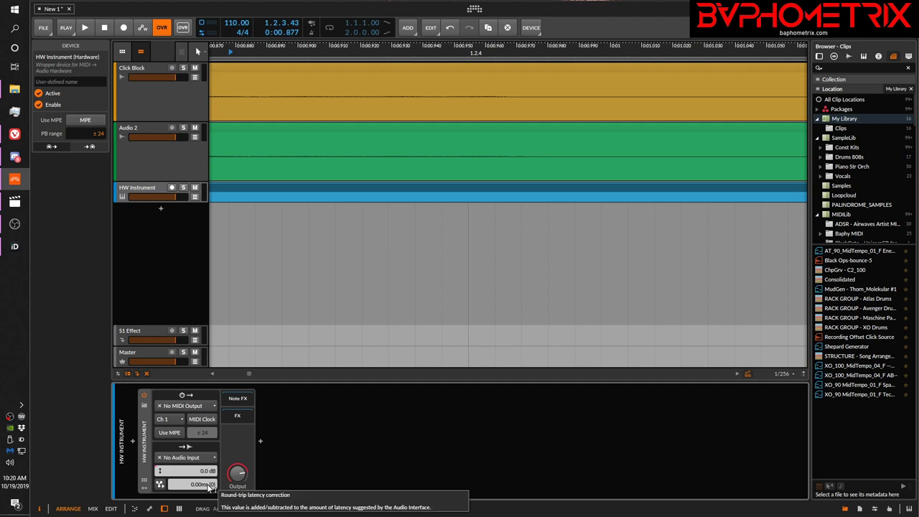
left_click(474, 10)
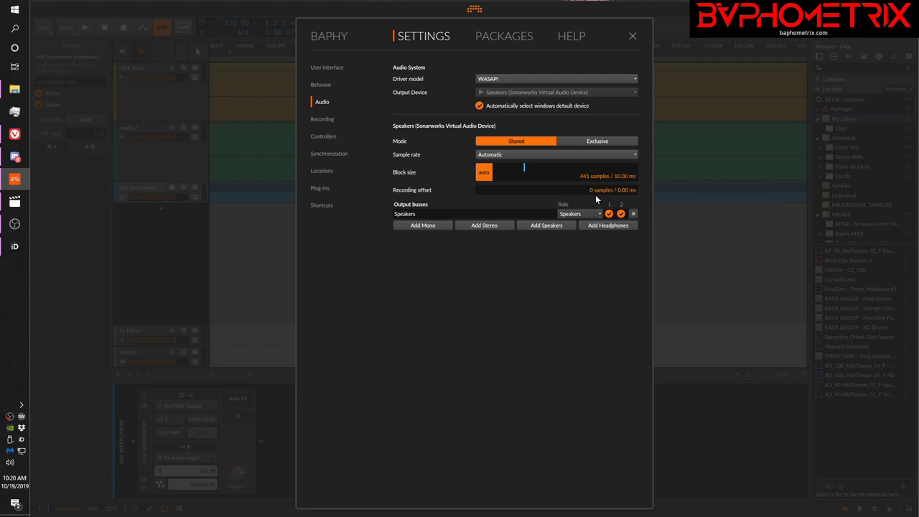
- Dismiss the Settings dashboard to return to the arranger and the HW Instrument clip
left_click(268, 290)
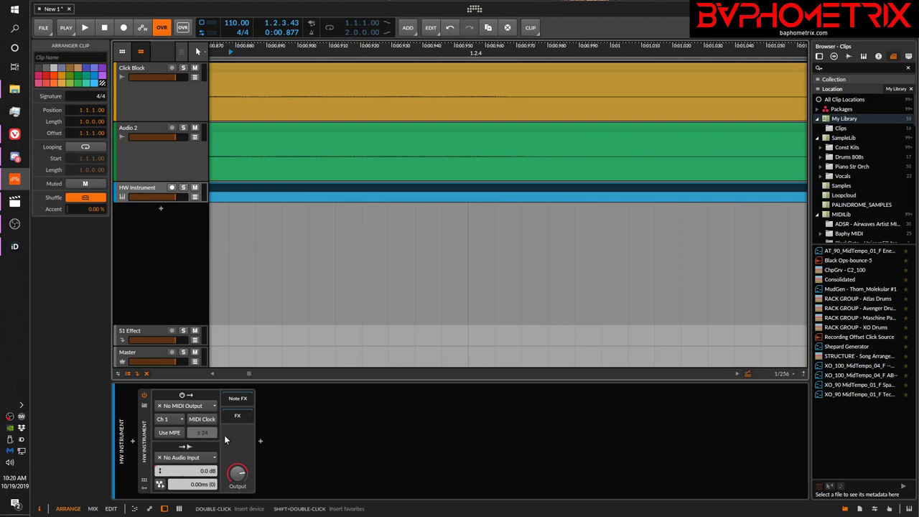
- Open the Click Block clip in the detail editor and select its 1.1.1.00–8.1.1.00 range
left_click(142, 446)
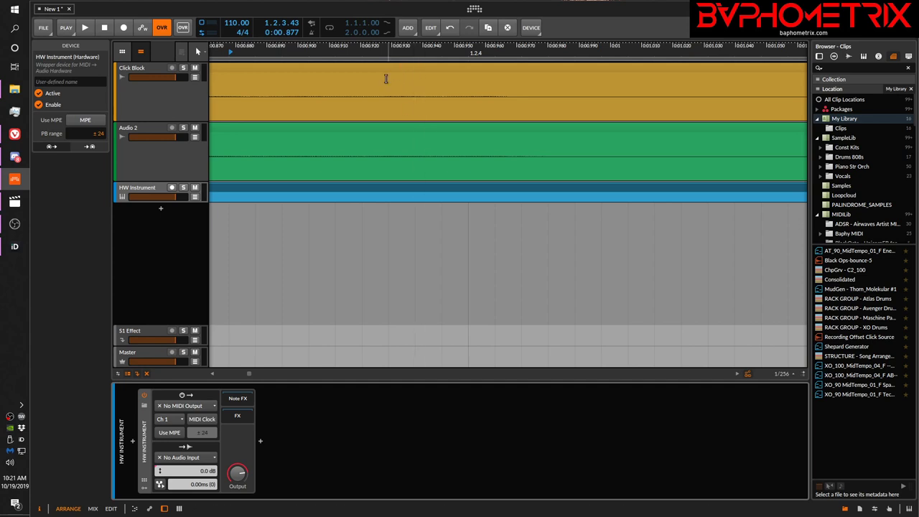
scroll(372, 53, "down", 5)
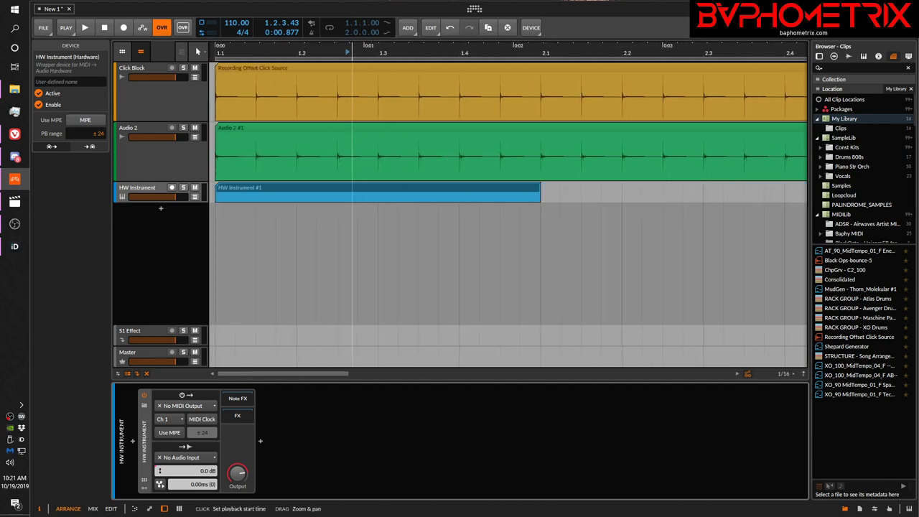
scroll(377, 81, "down", 3)
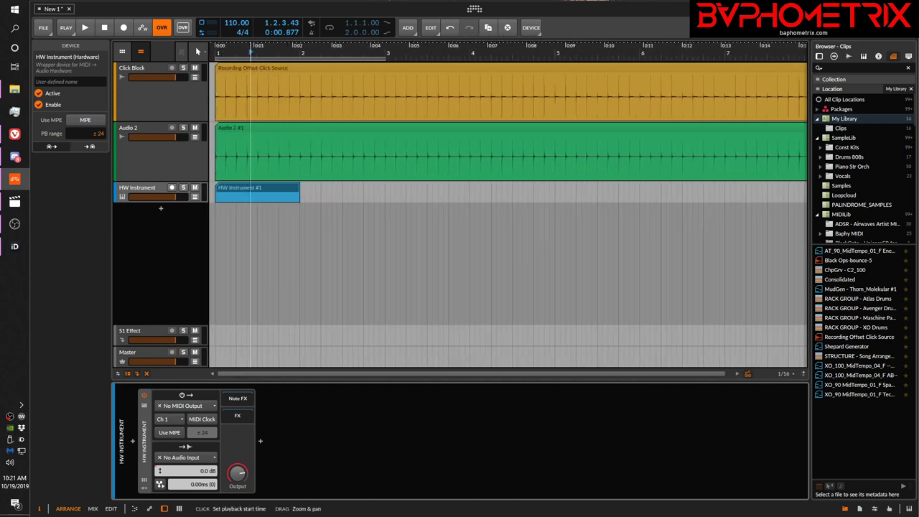
left_click(316, 73)
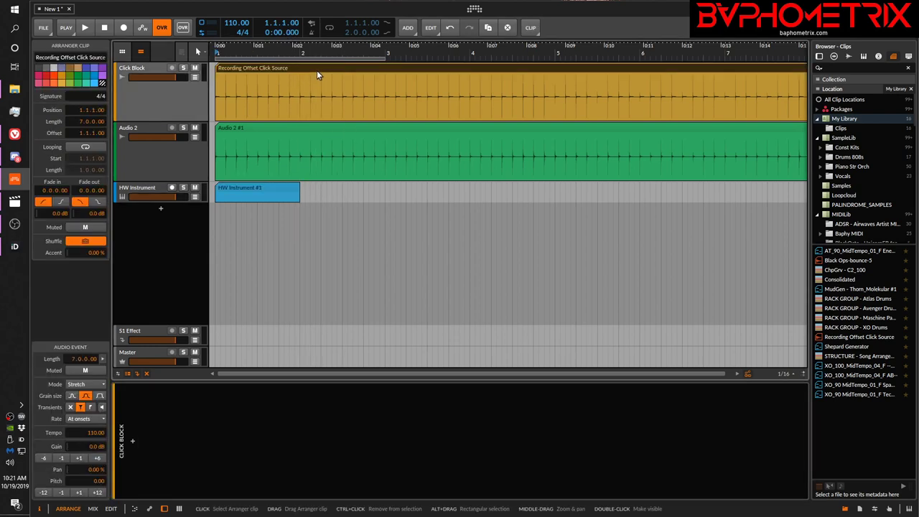
double_click(317, 71)
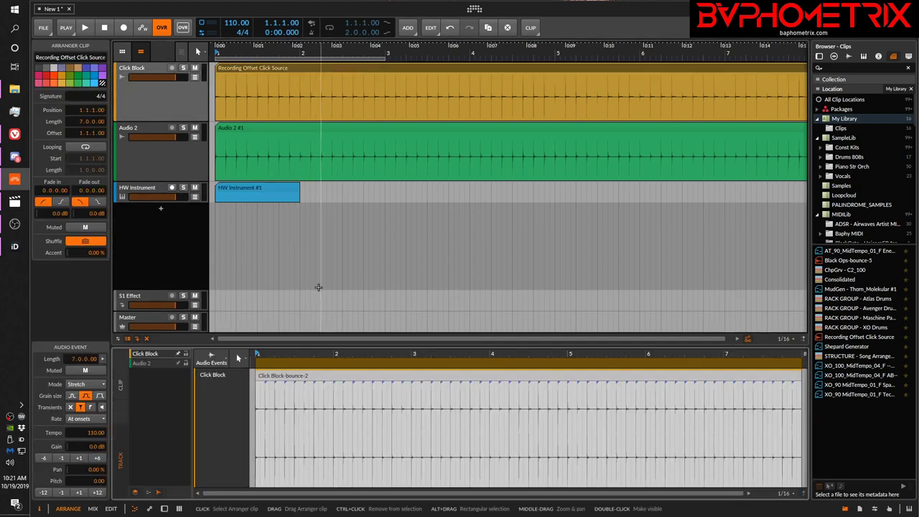
left_click(285, 381)
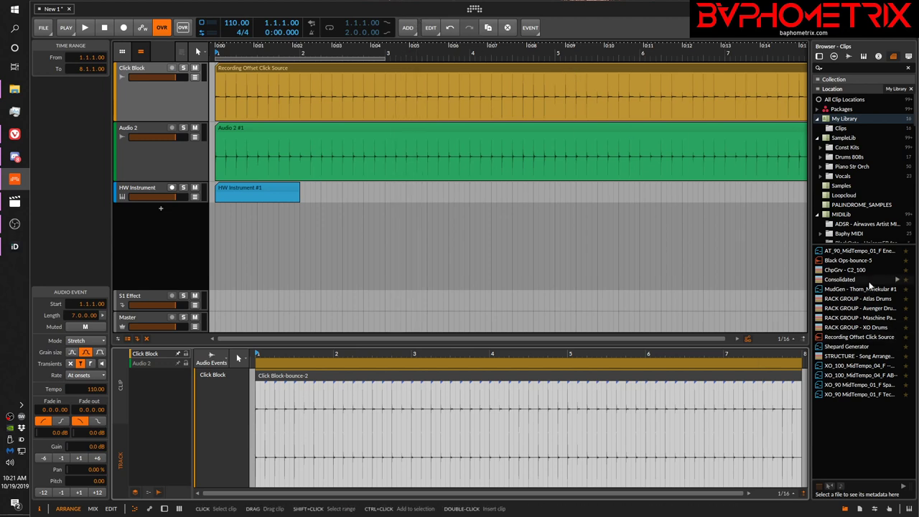
- Search the sample browser for 'click' and drag Click Hipstress.wav in as a new track
left_click(849, 58)
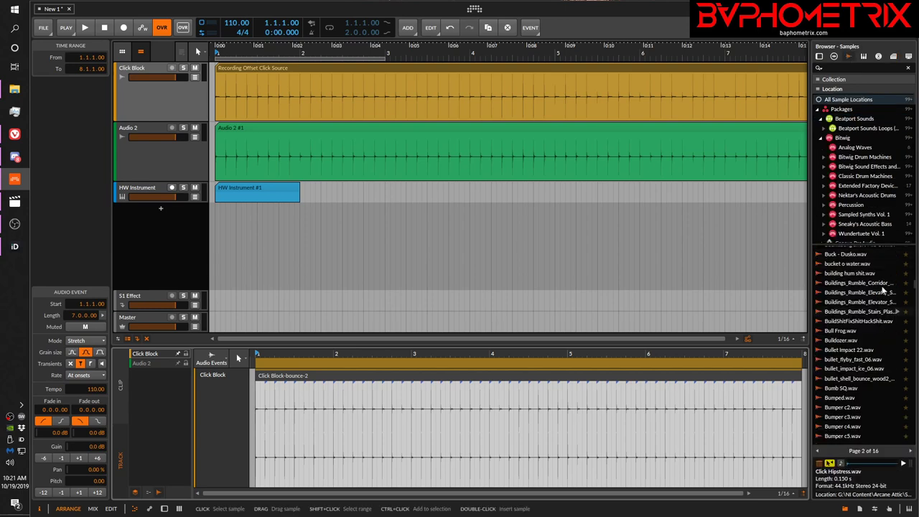
left_click(868, 69)
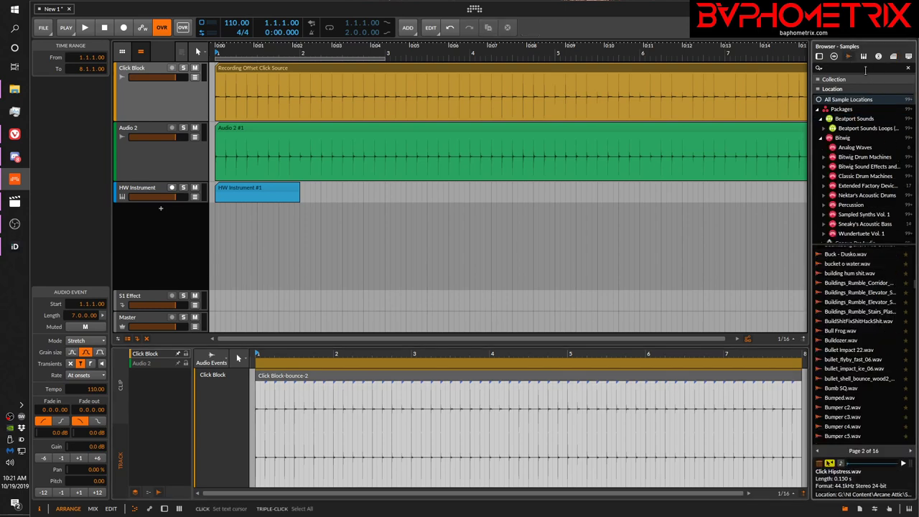
type("click")
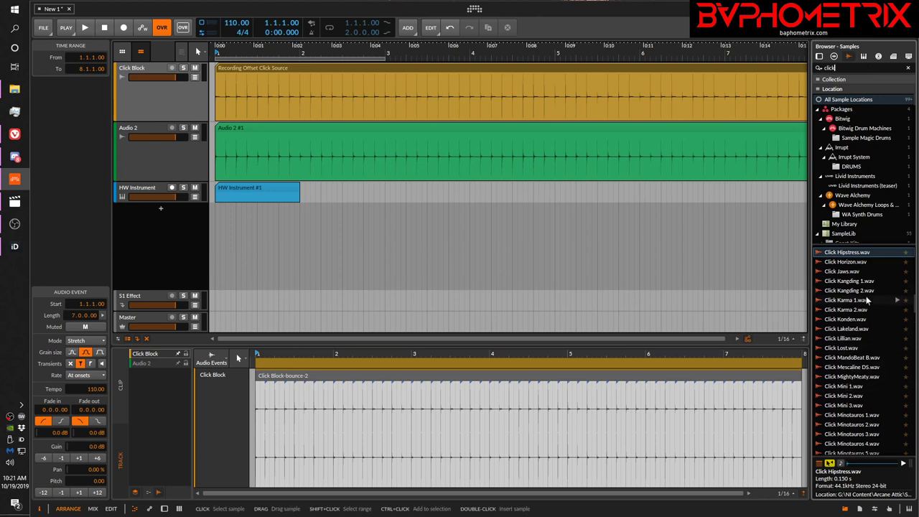
scroll(866, 293, "up", 2)
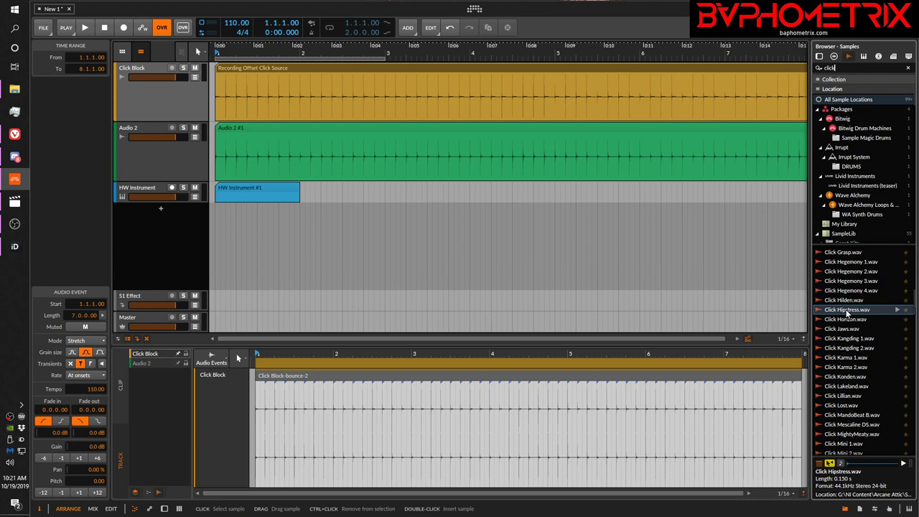
left_click_drag(848, 312, 216, 219)
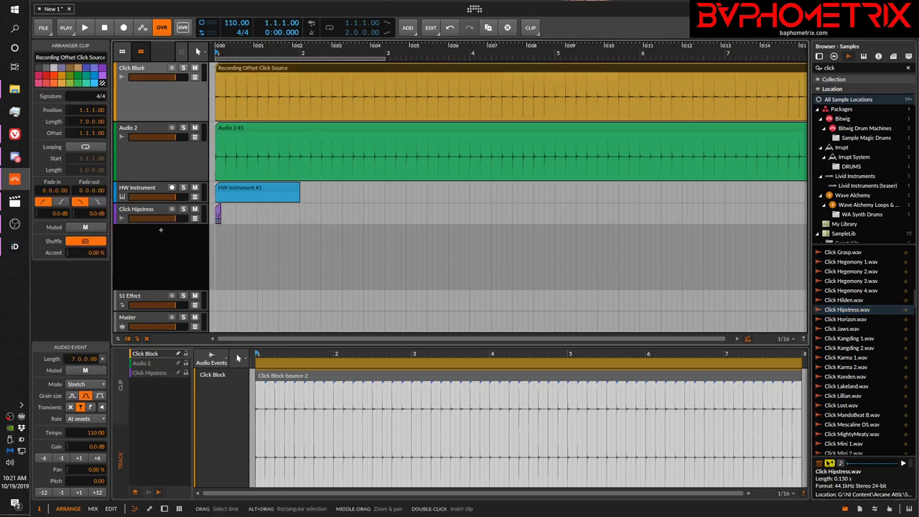
- Duplicate the Click Hipstress clip with Ctrl+D into a row of repeated clicks
left_click(219, 219)
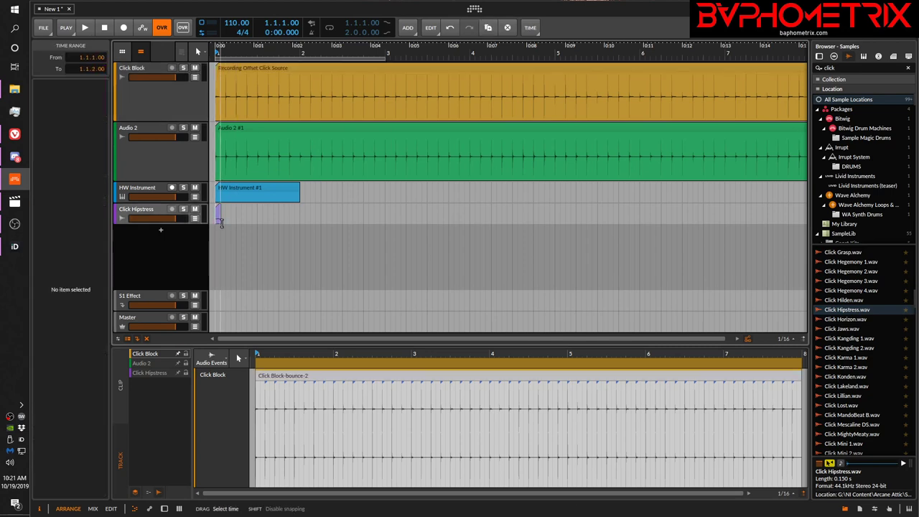
key("ctrl+d")
key("ctrl+d")
key("ctrl+d")
key("ctrl+d")
key("ctrl+d")
key("ctrl+d")
key("ctrl+d")
key("ctrl+d")
key("ctrl+d")
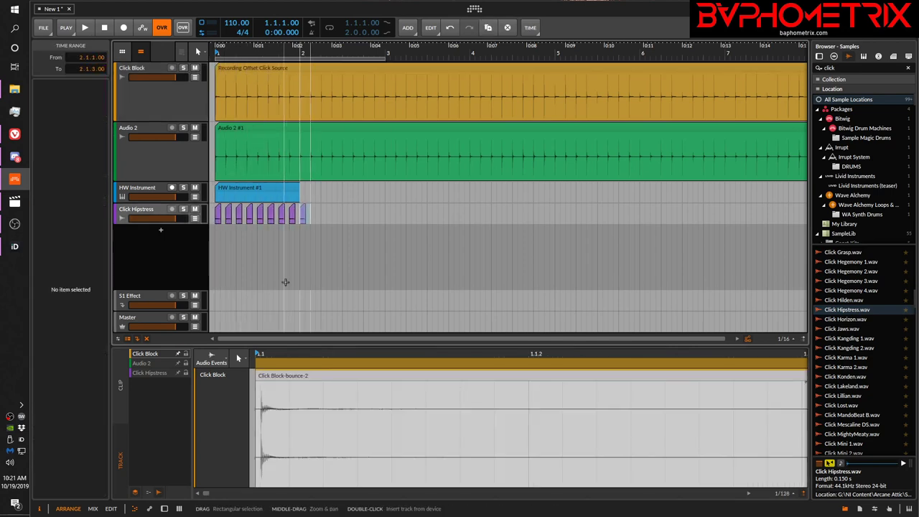
key("ctrl+d")
key("ctrl+d")
key("ctrl+d")
key("ctrl+d")
key("ctrl+d")
key("ctrl+d")
key("ctrl+d")
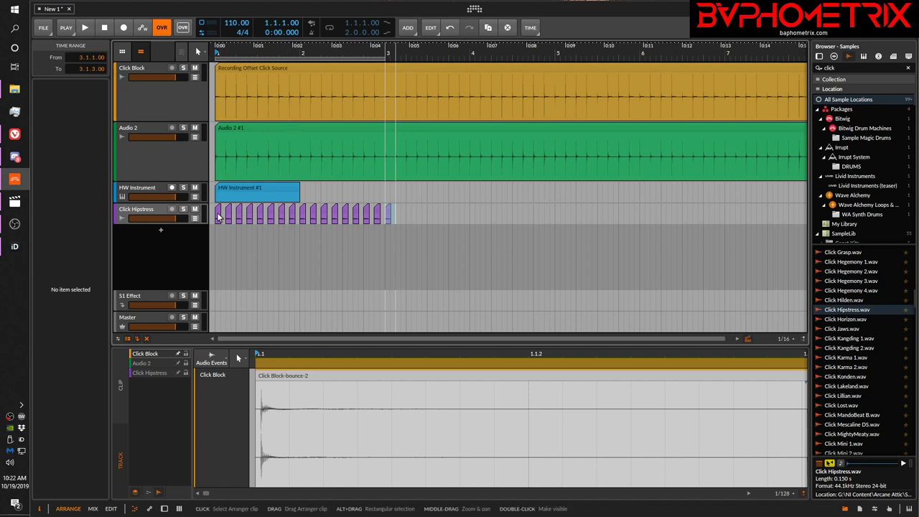
- Consolidate the short Click Hipstress clips with Ctrl+J into a single Click Hipstress #1 clip
left_click_drag(214, 220, 390, 222)
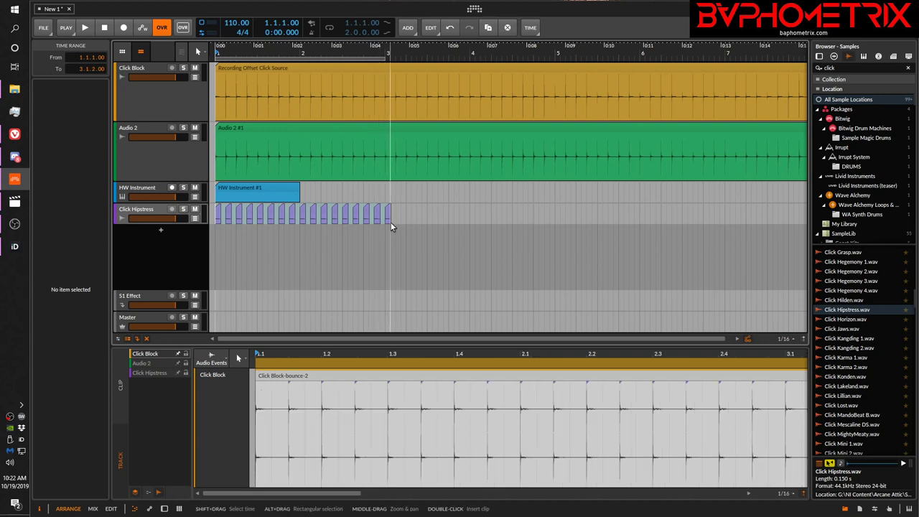
key("ctrl+j")
left_click(369, 243)
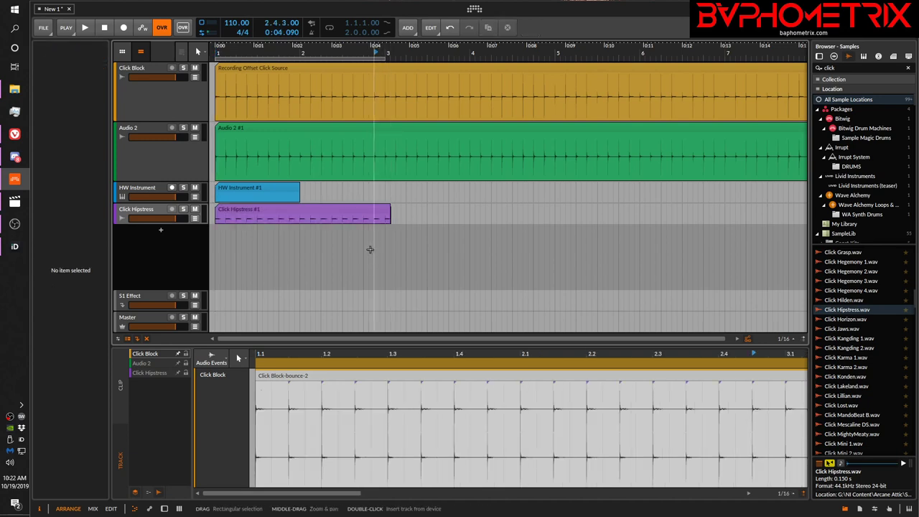
left_click(338, 214)
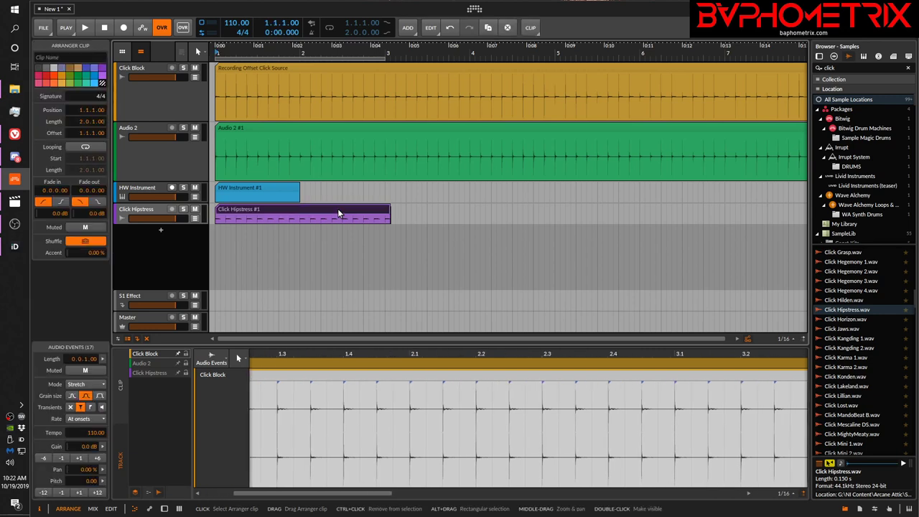
left_click(346, 234)
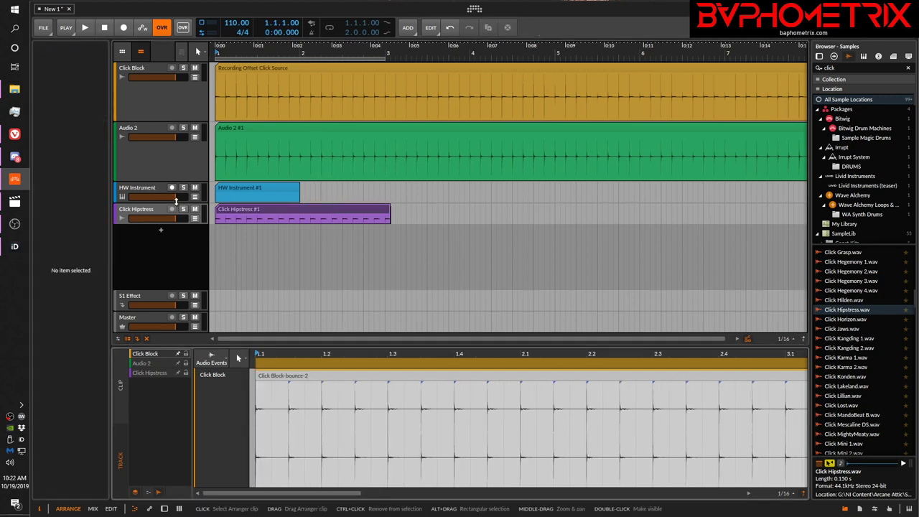
- Select the Click Hipstress track and its #1 clip and show it in the detail editor
left_click(151, 213)
left_click(245, 209)
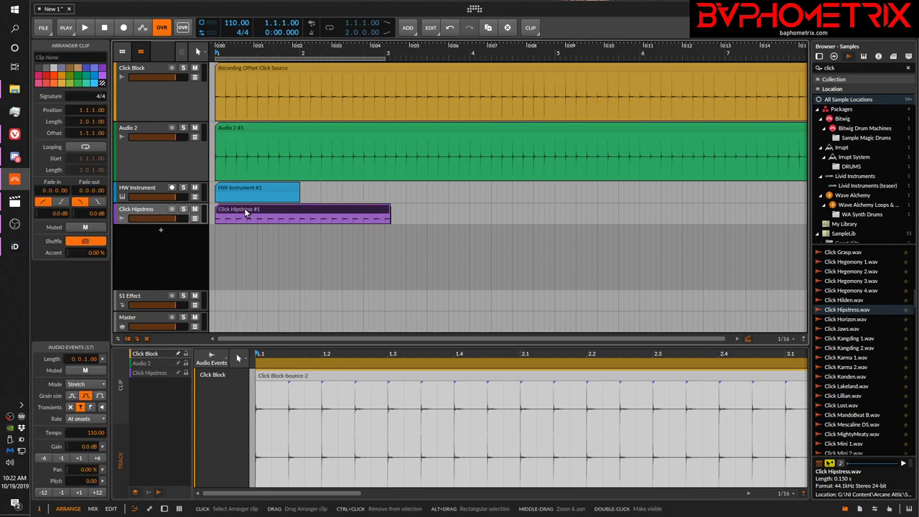
left_click(244, 209, "ctrl")
left_click(244, 209)
left_click(244, 209, "ctrl")
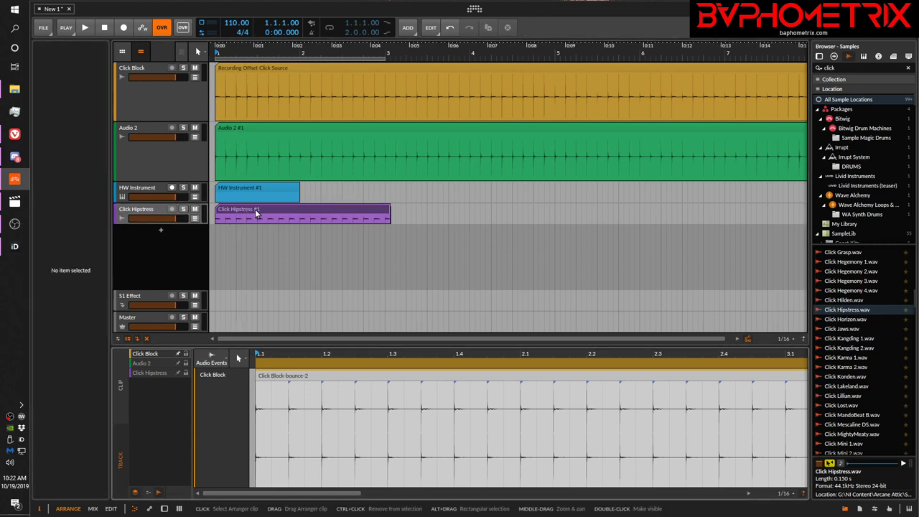
left_click(263, 206)
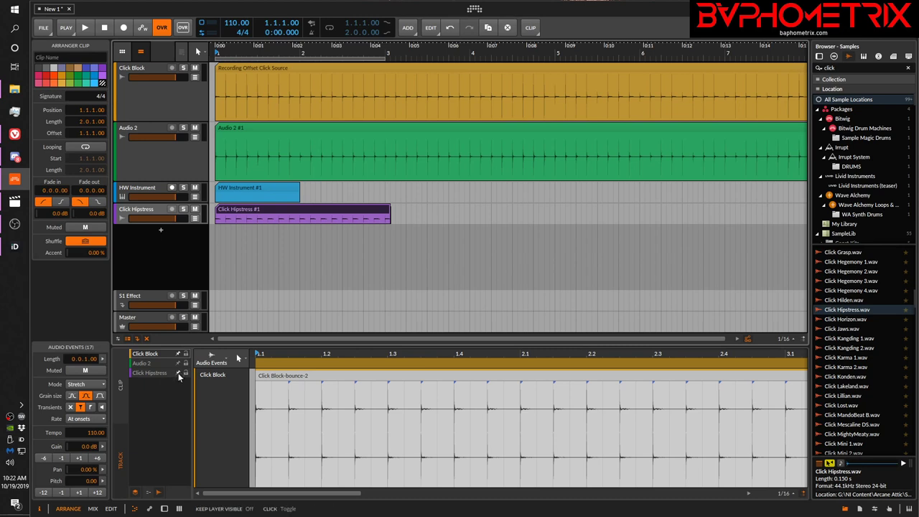
left_click(135, 492)
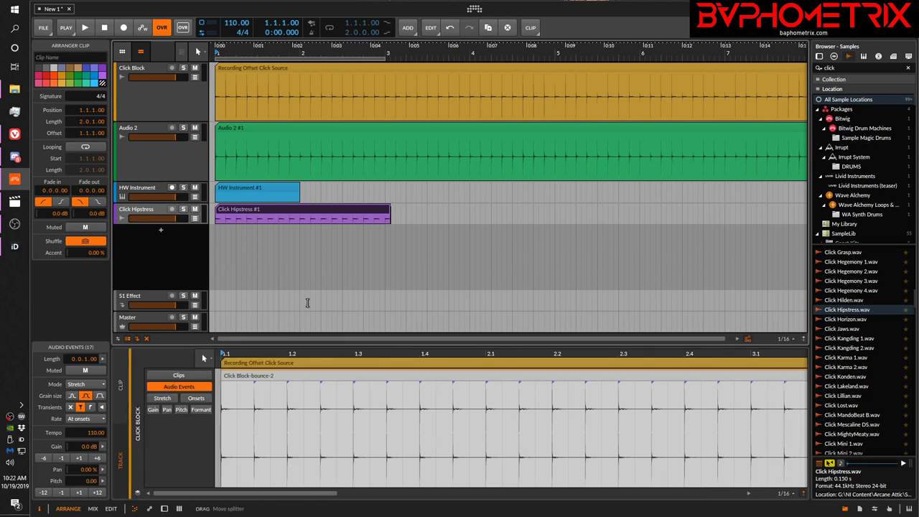
left_click(322, 209)
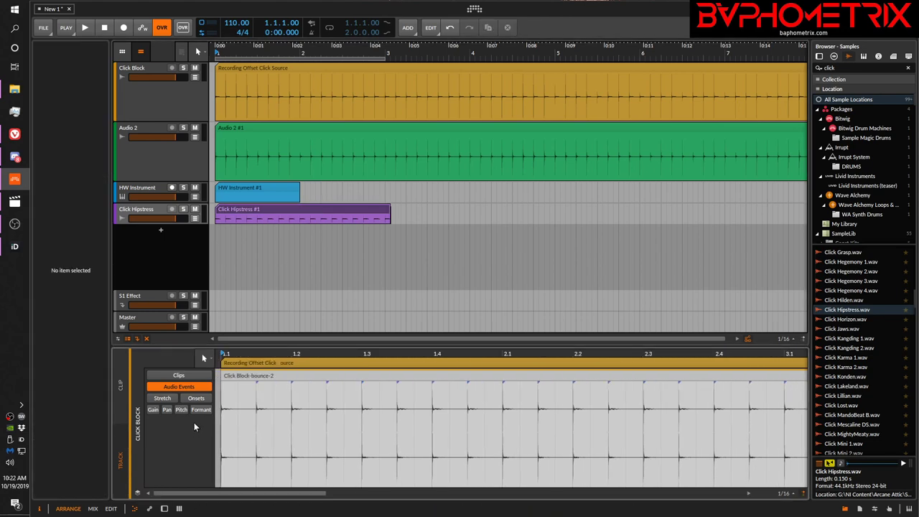
- Toggle layered editing on and off, then display Click Hipstress #1's audio events
left_click(138, 493)
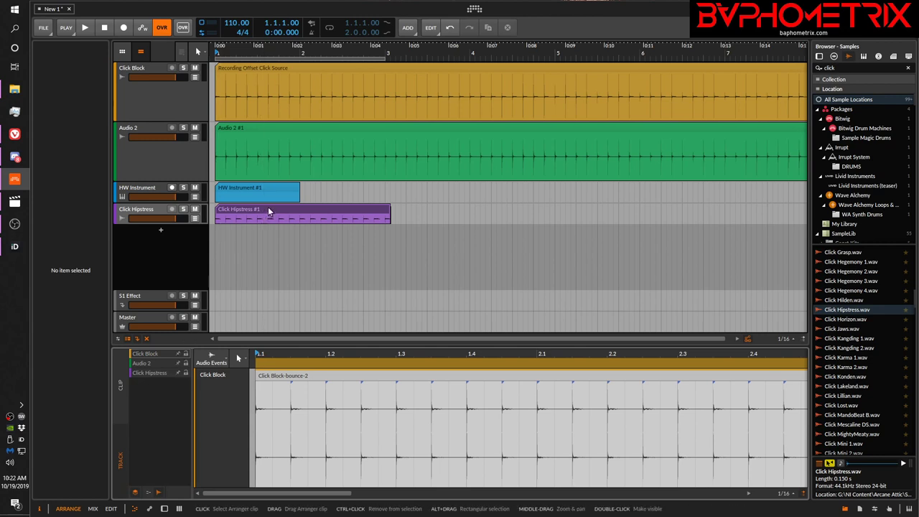
left_click(138, 493)
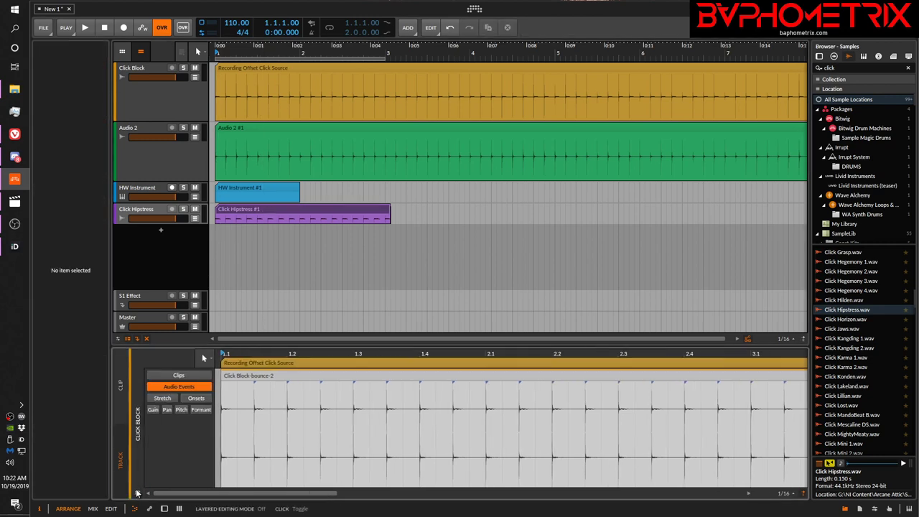
left_click(312, 207)
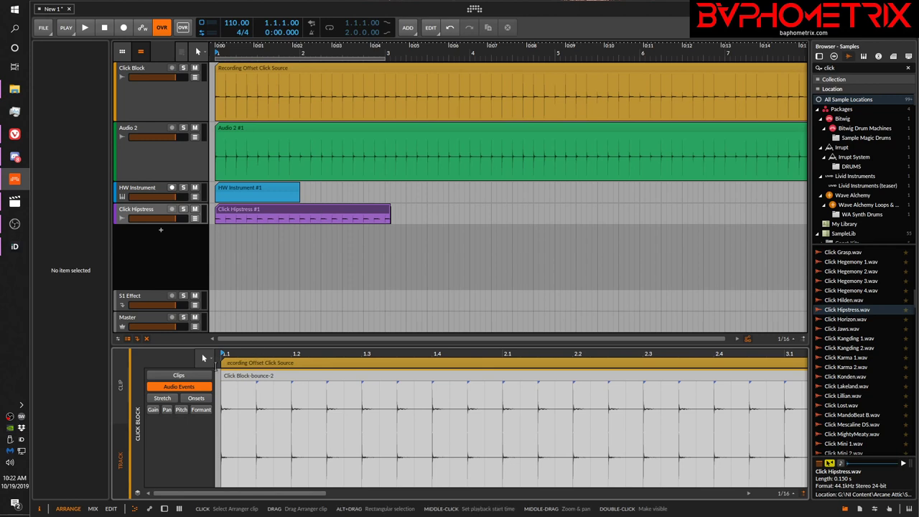
left_click(137, 494)
left_click(135, 493)
left_click(292, 208)
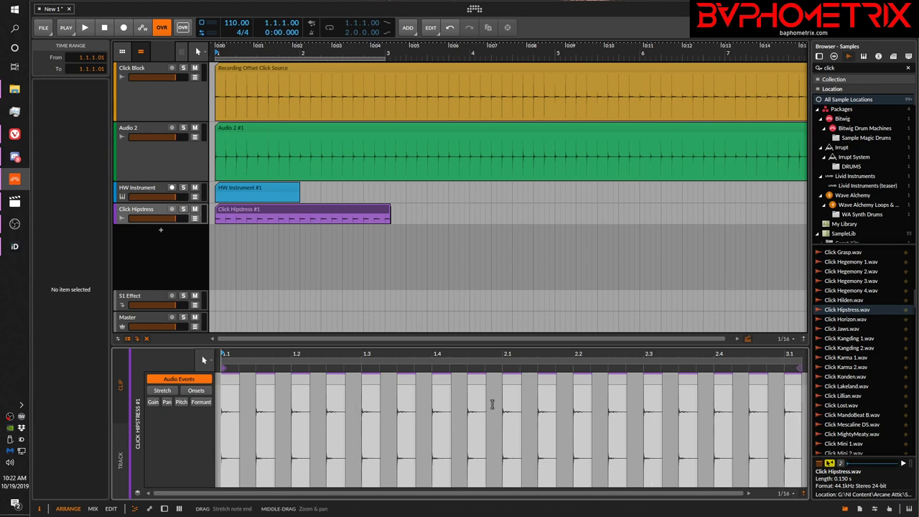
left_click(235, 385)
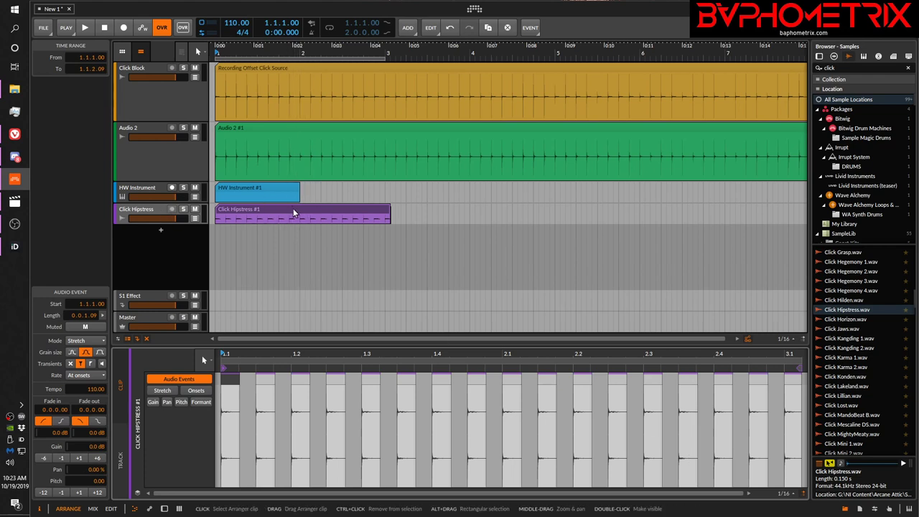
left_click(291, 209)
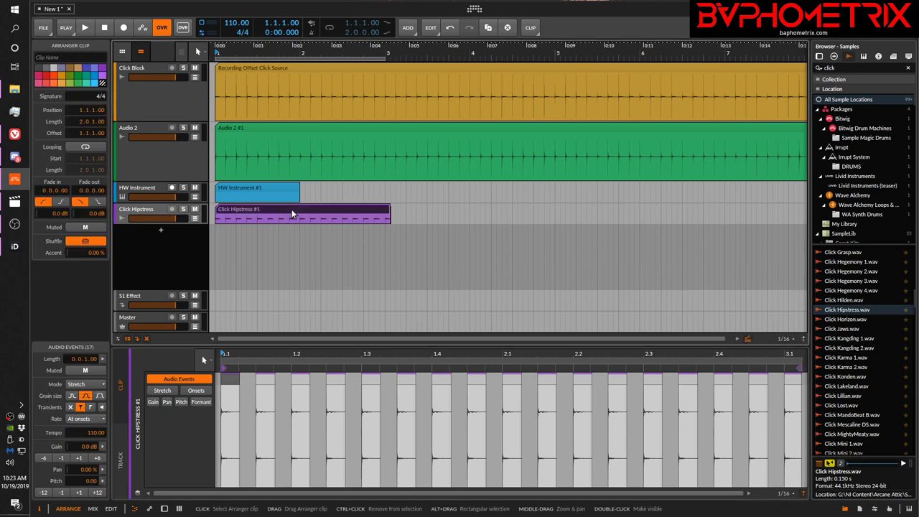
right_click(292, 209)
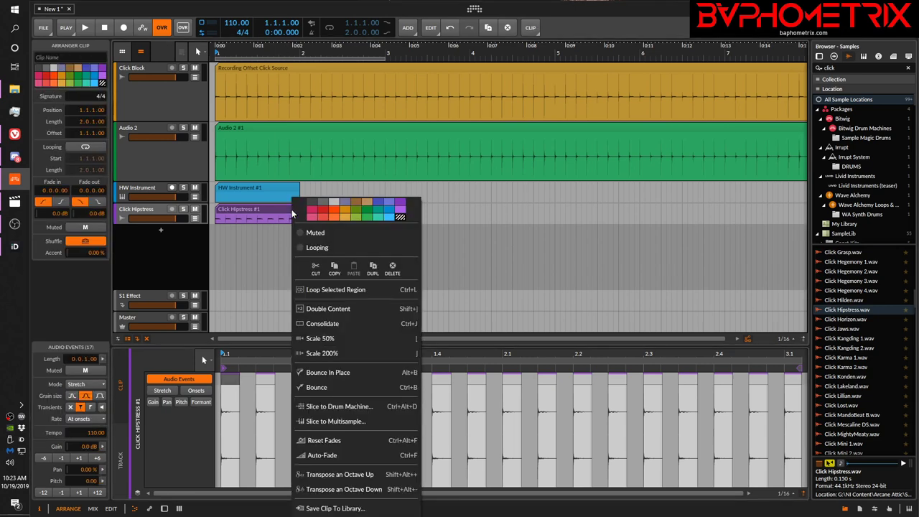
left_click(323, 372)
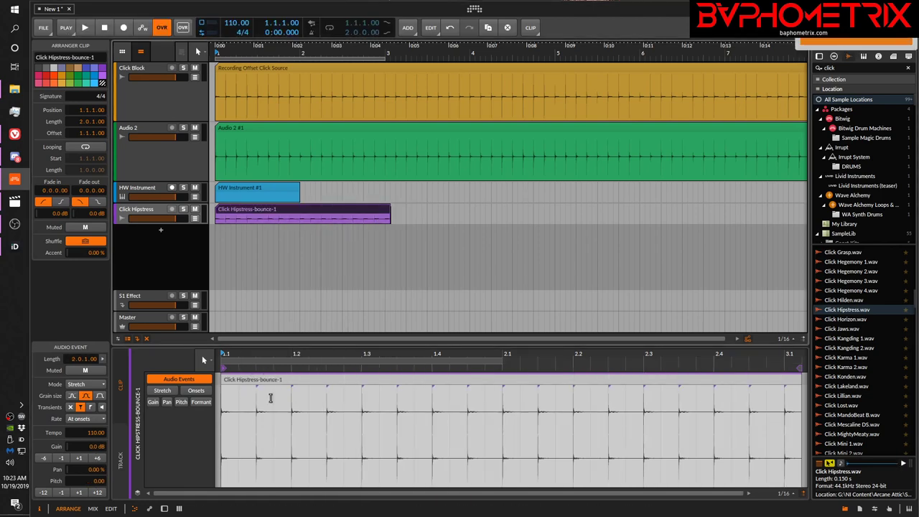
left_click(242, 383)
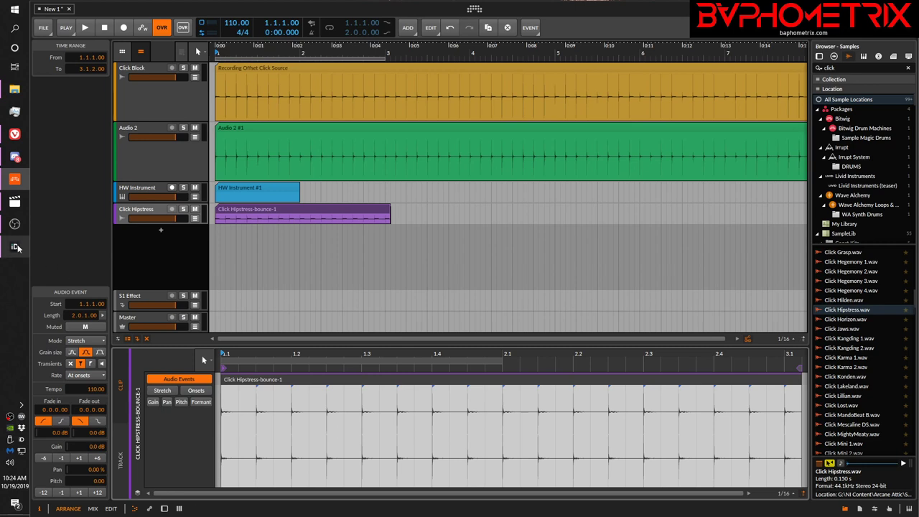
- Bring up the earlier recording from the Movies & TV taskbar preview, go full screen and play it
mouse_move(15, 208)
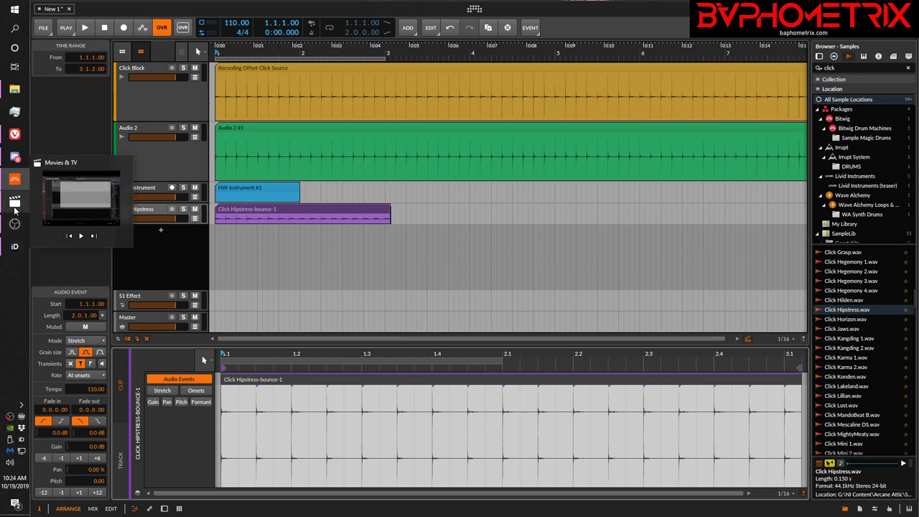
left_click(15, 209)
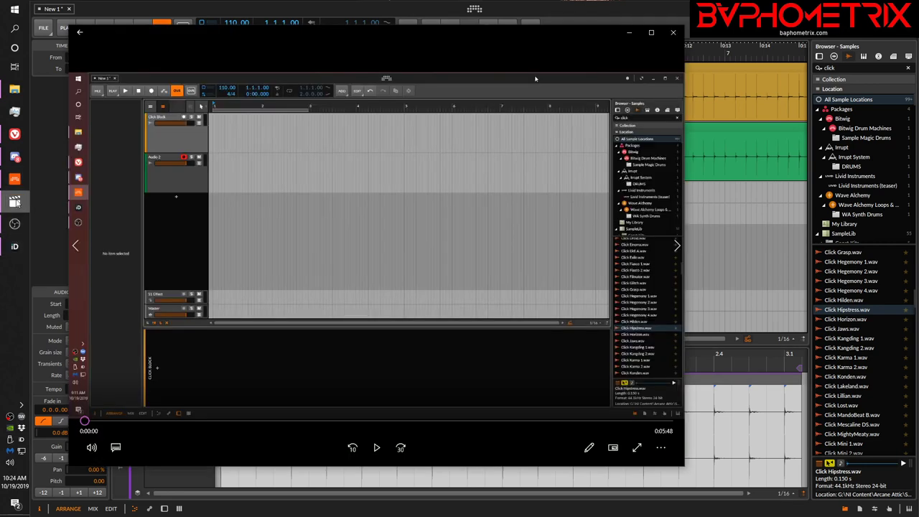
left_click(637, 449)
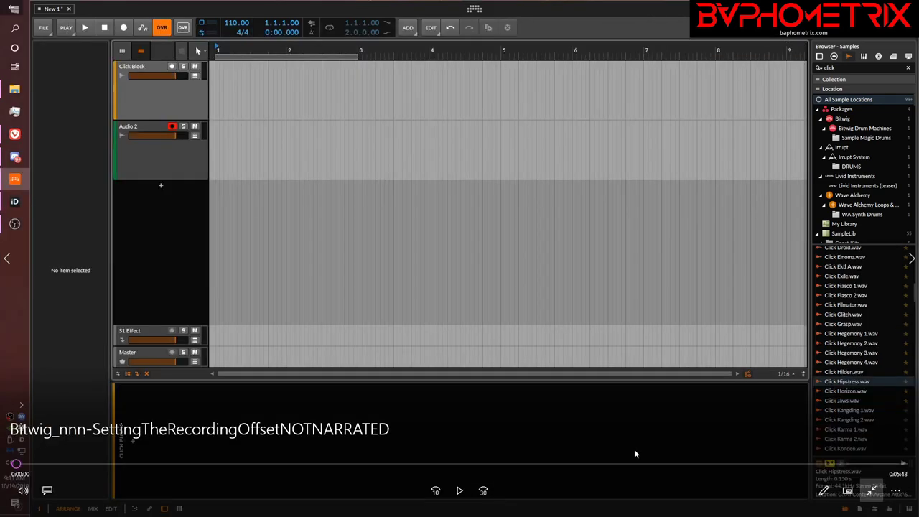
left_click(460, 491)
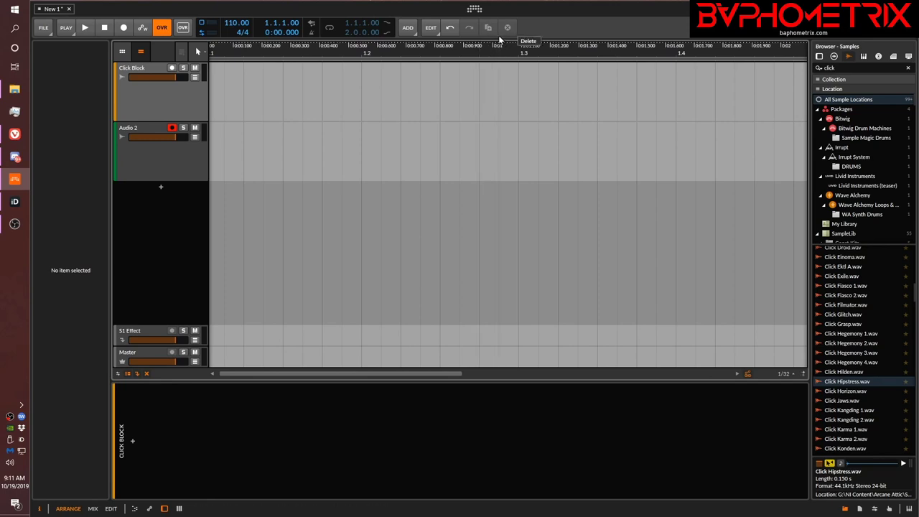
- Place Click Hipstress.wav at the start of Click Block and zoom out to show bars 1–12
left_click_drag(478, 47, 318, 49)
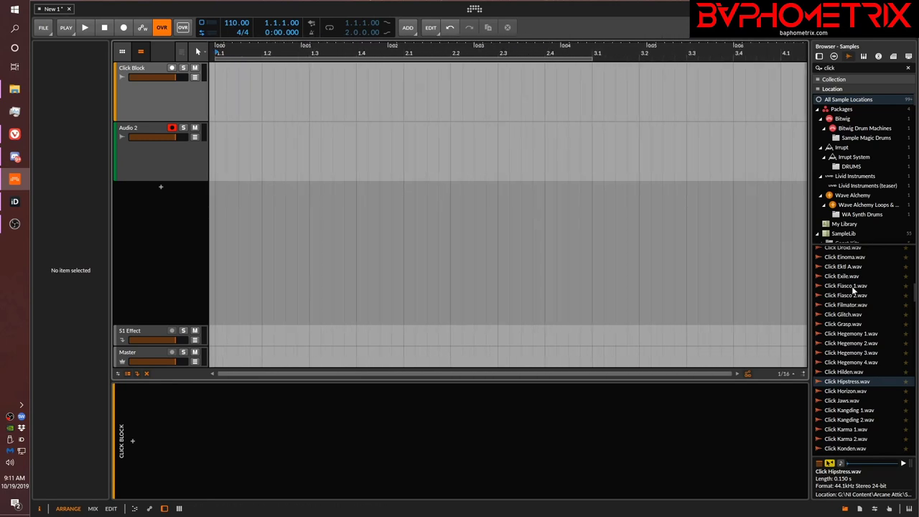
left_click(845, 384)
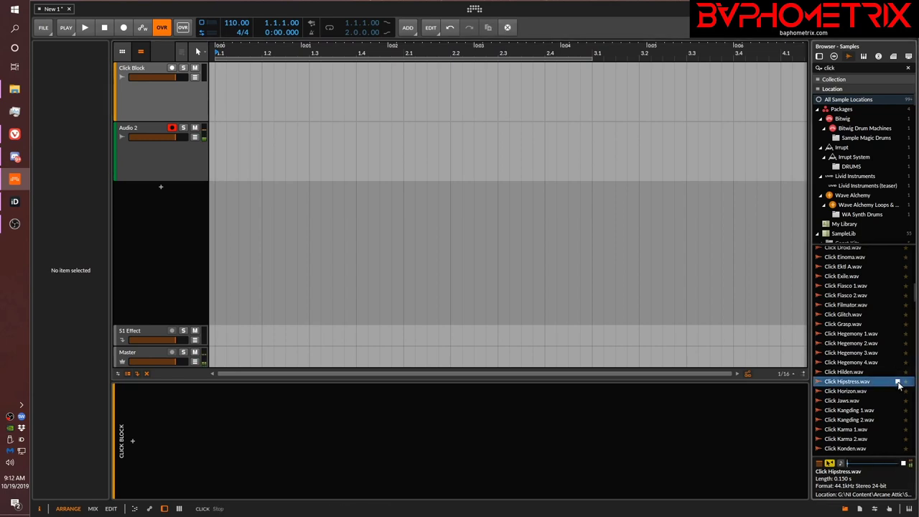
left_click_drag(899, 385, 237, 109)
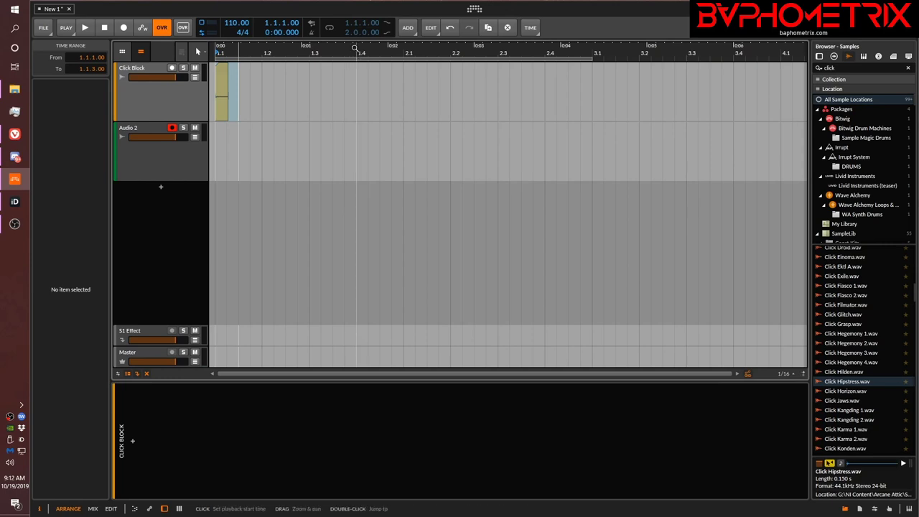
left_click_drag(352, 52, 387, 48)
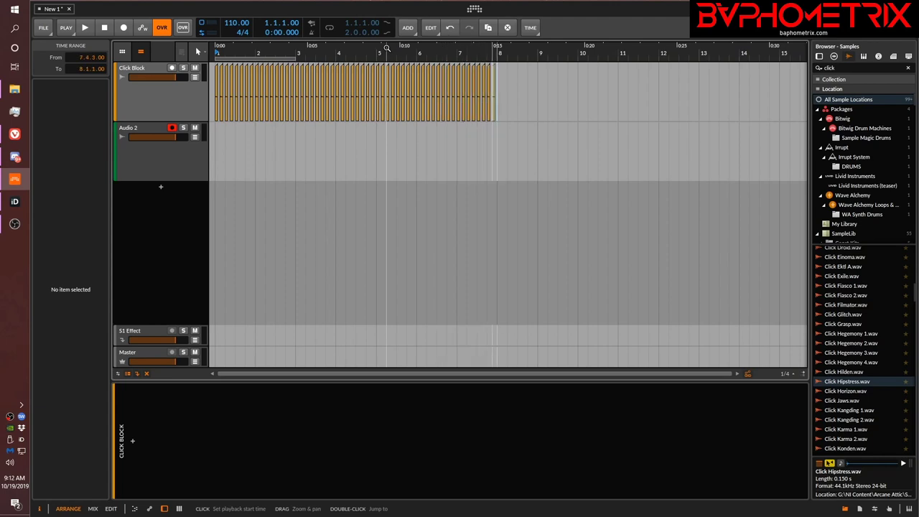
- Stop recording and consolidate the Click Block clips across bars 1–8 into one clip
key("space")
left_click(557, 108)
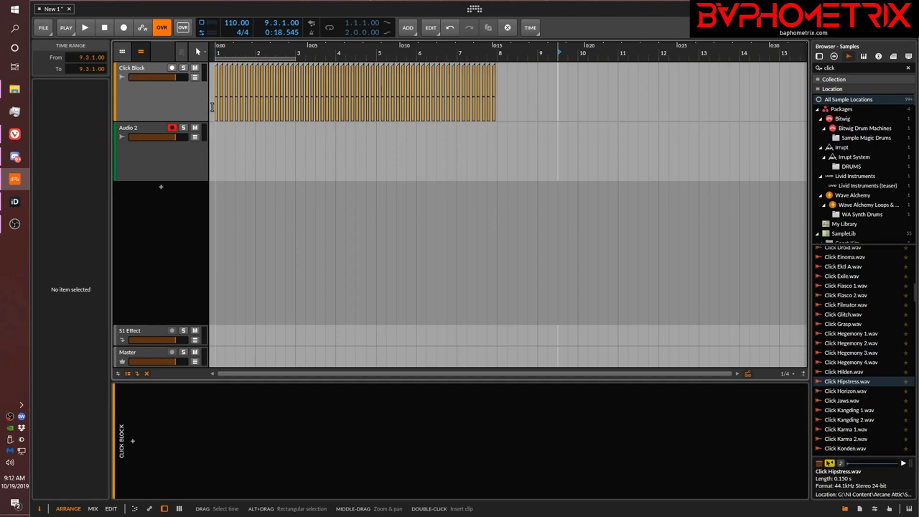
left_click_drag(212, 107, 494, 112)
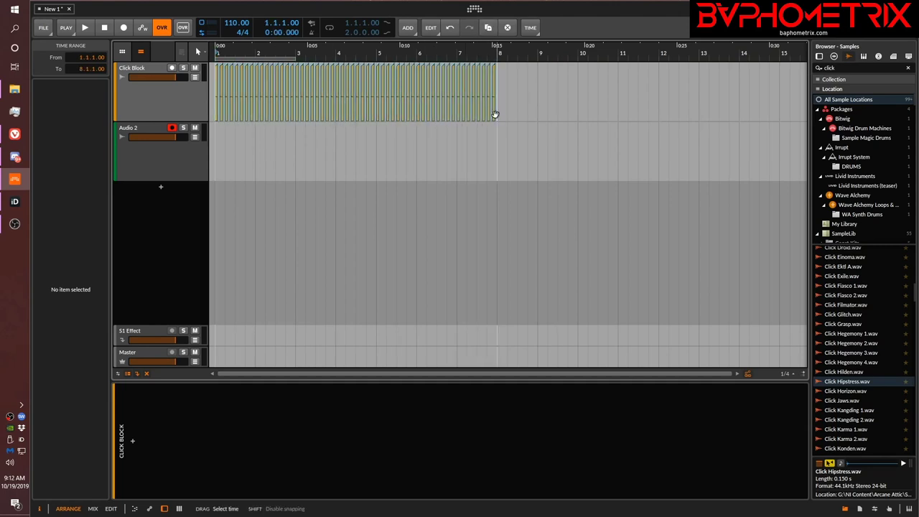
key("ctrl+j")
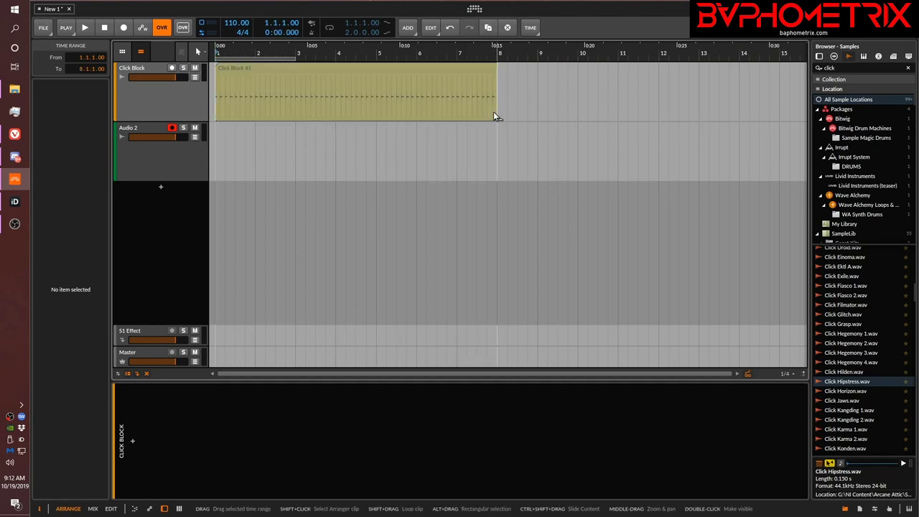
- Bounce the merged Click Block #1 clip in place to audio
left_click(384, 71)
right_click(344, 68)
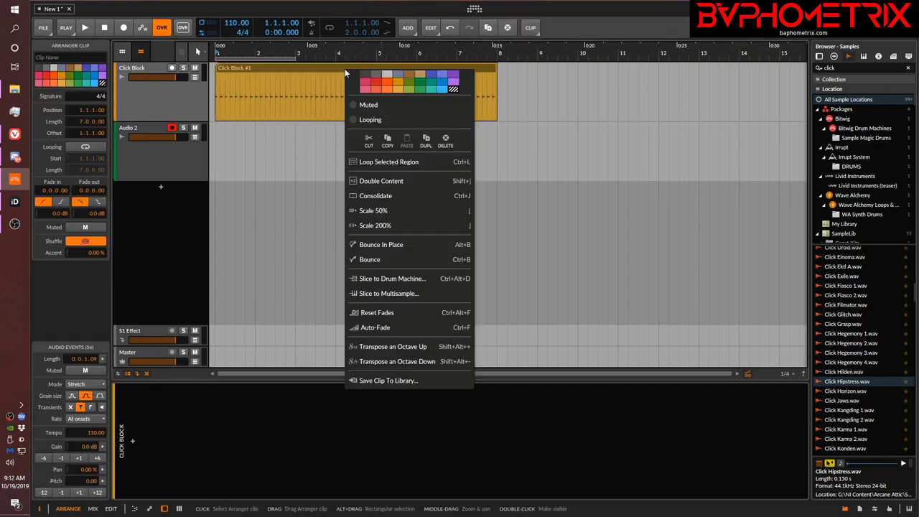
left_click(381, 244)
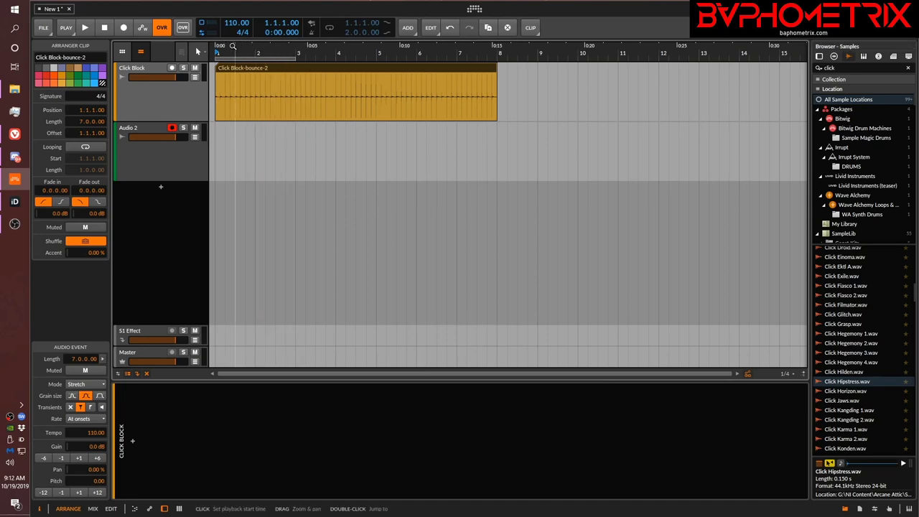
left_click_drag(234, 49, 255, 54)
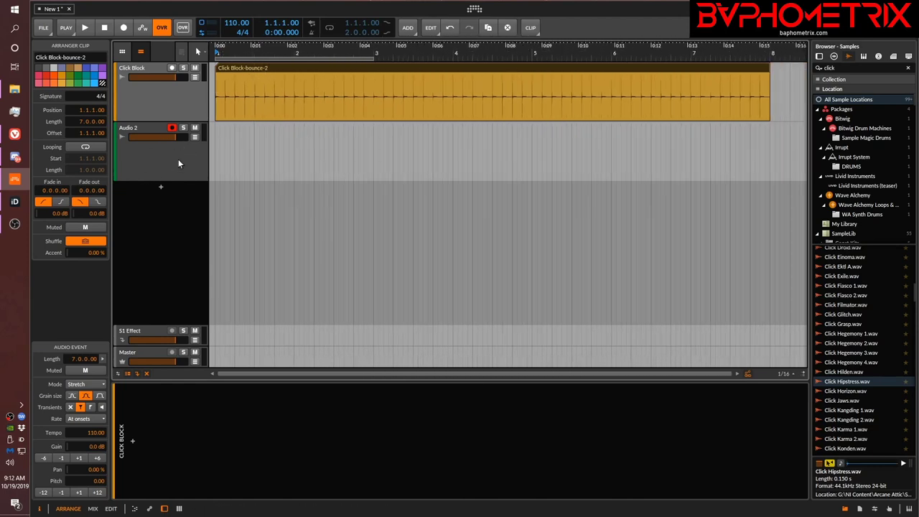
left_click(150, 131)
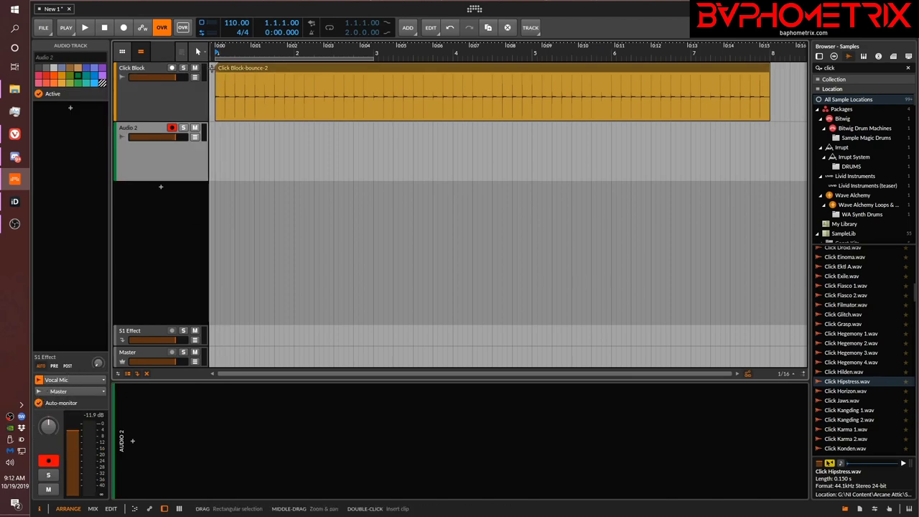
key("space")
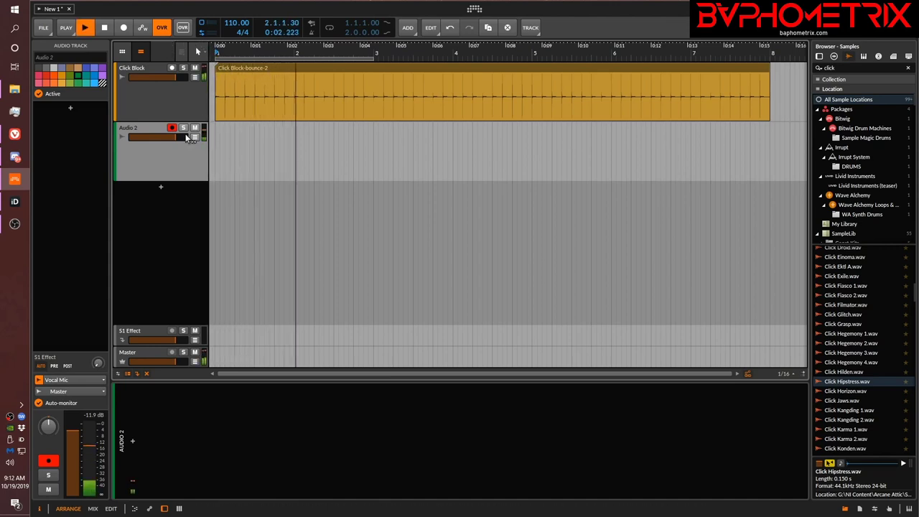
key("space")
key("space")
key("space")
left_click(474, 10)
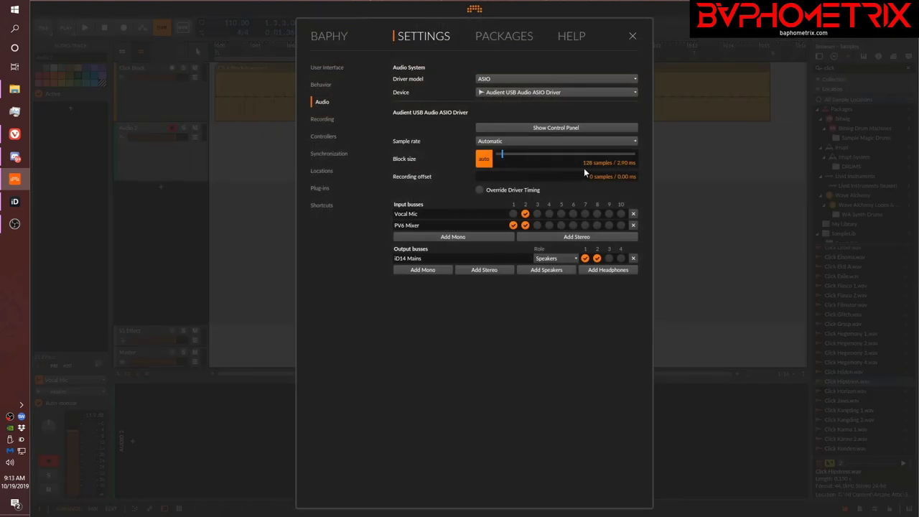
right_click(21, 440)
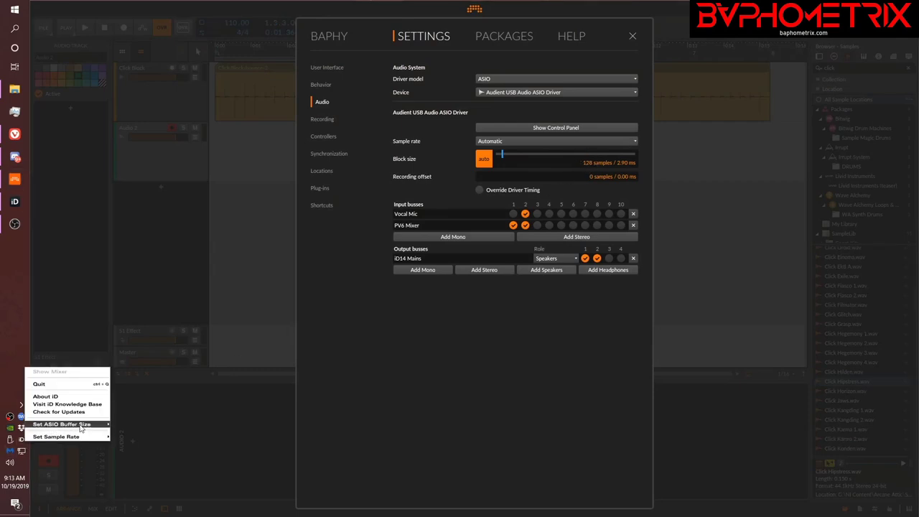
mouse_move(96, 427)
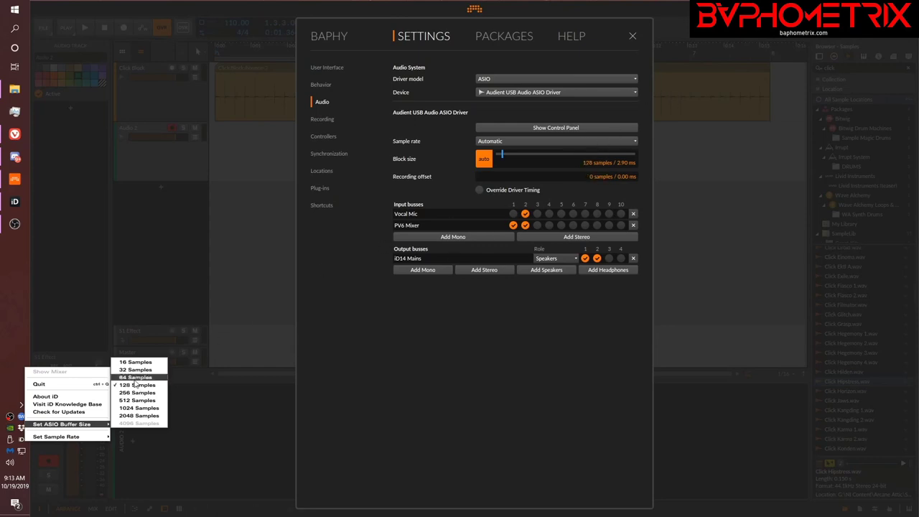
left_click(41, 342)
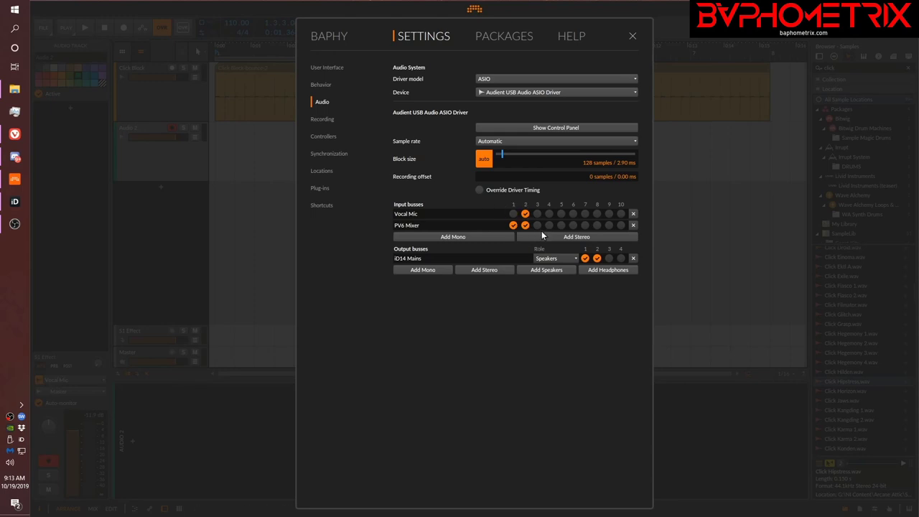
left_click(475, 12)
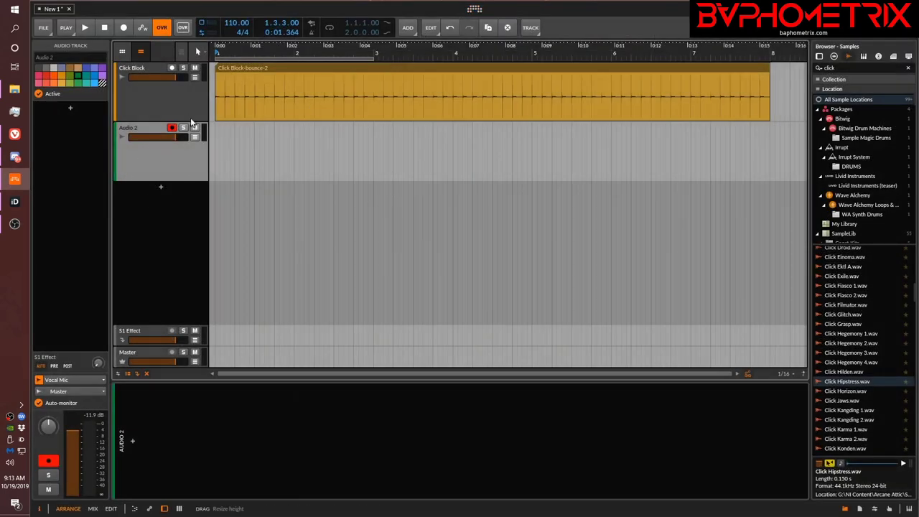
- Record a take onto Audio 2 and zoom in on the click transients
left_click(86, 28)
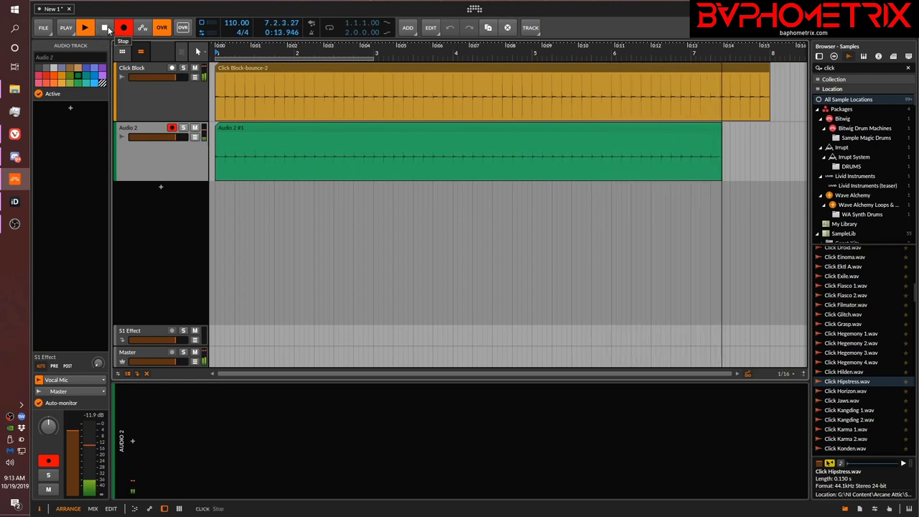
left_click(109, 30)
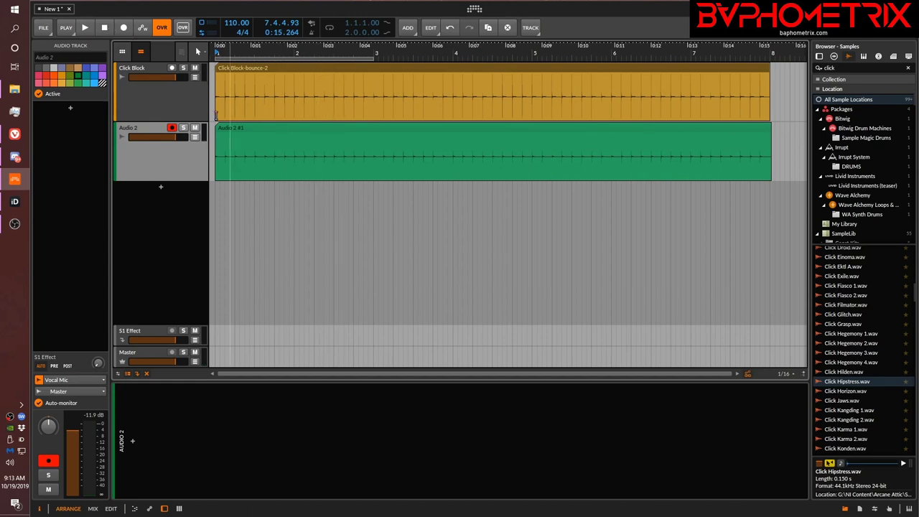
left_click_drag(253, 46, 412, 46)
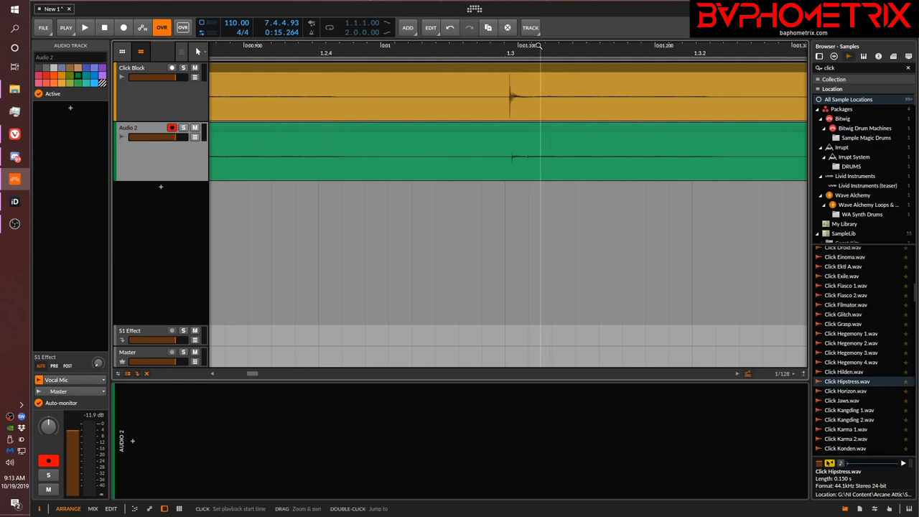
left_click_drag(534, 46, 525, 46)
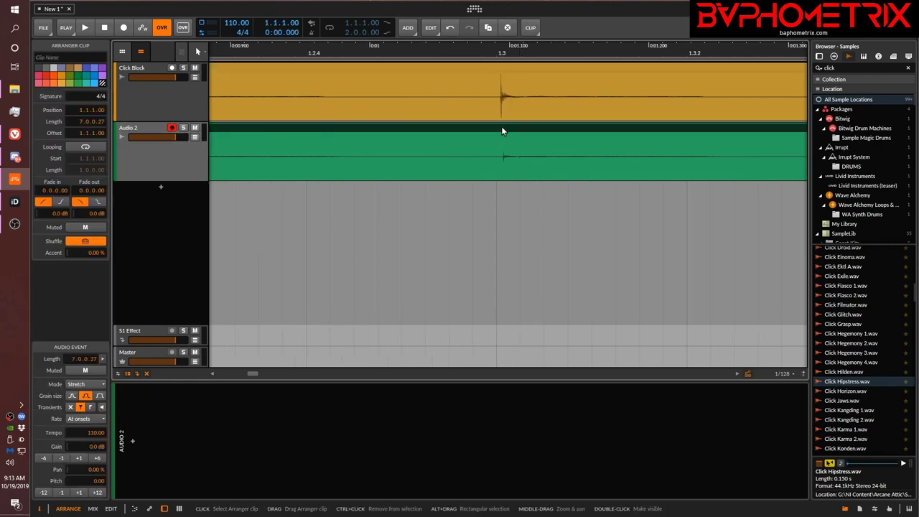
- Set the Audio 2 clip's gain to +10 dB and zoom closer to compare click timing
double_click(94, 445)
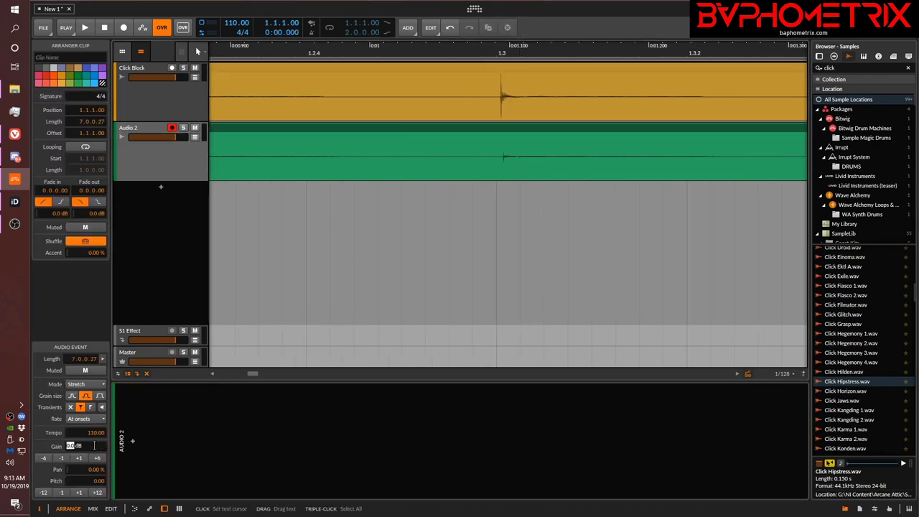
type("10")
key("Return")
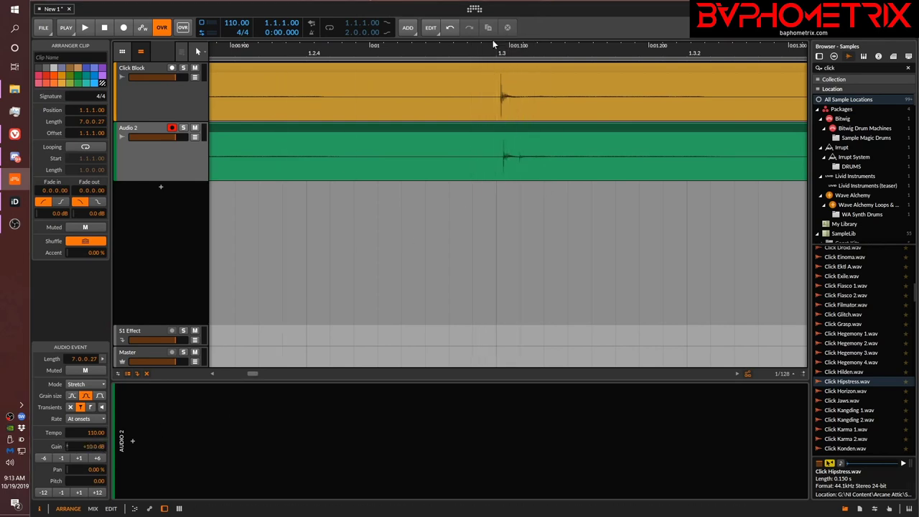
left_click_drag(502, 49, 474, 115)
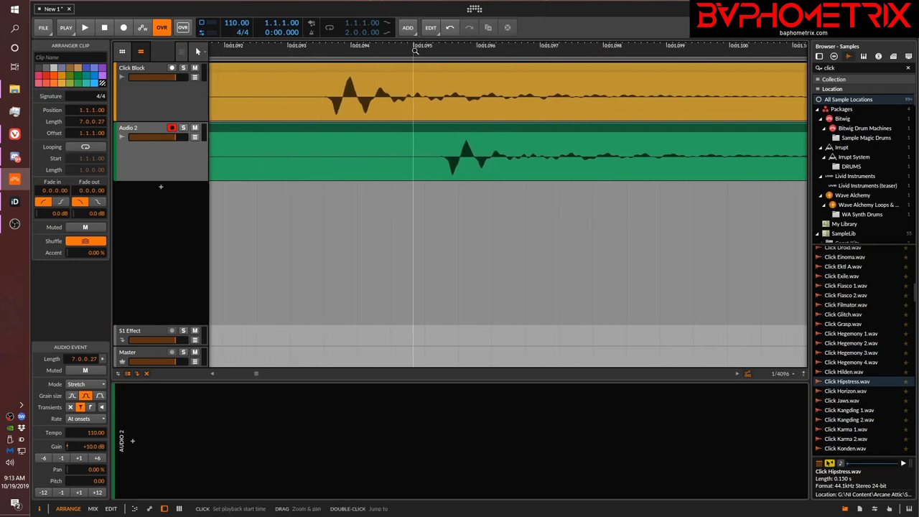
left_click_drag(415, 47, 483, 73)
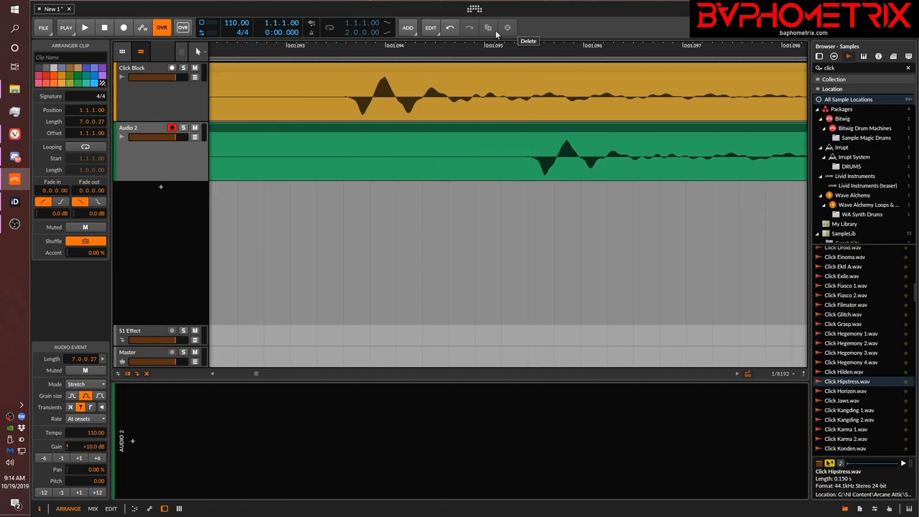
- Set the audio recording offset to 1.9 ms (84 samples) in Settings, then close them
left_click(475, 9)
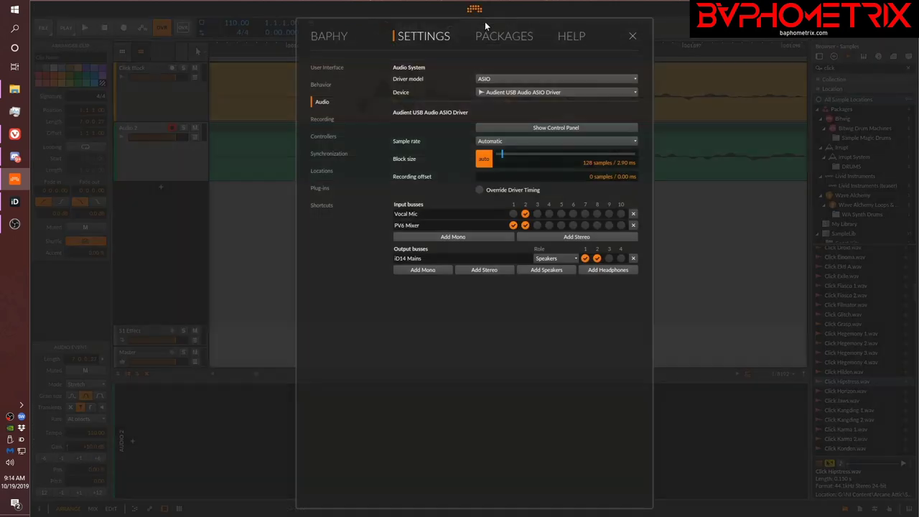
double_click(615, 179)
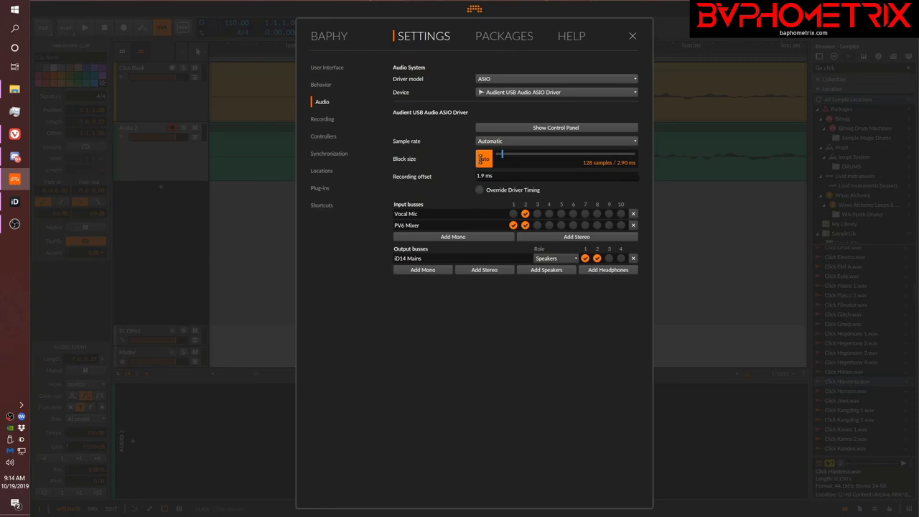
key("Return")
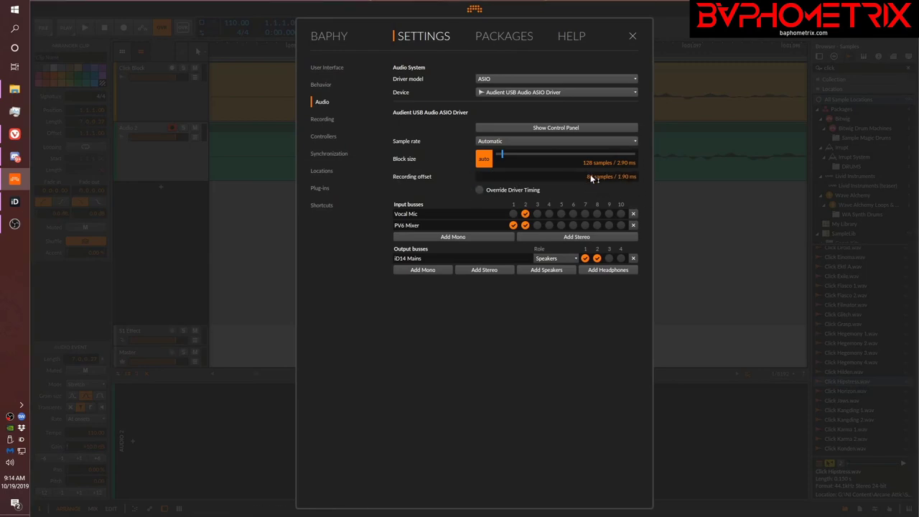
left_click(475, 9)
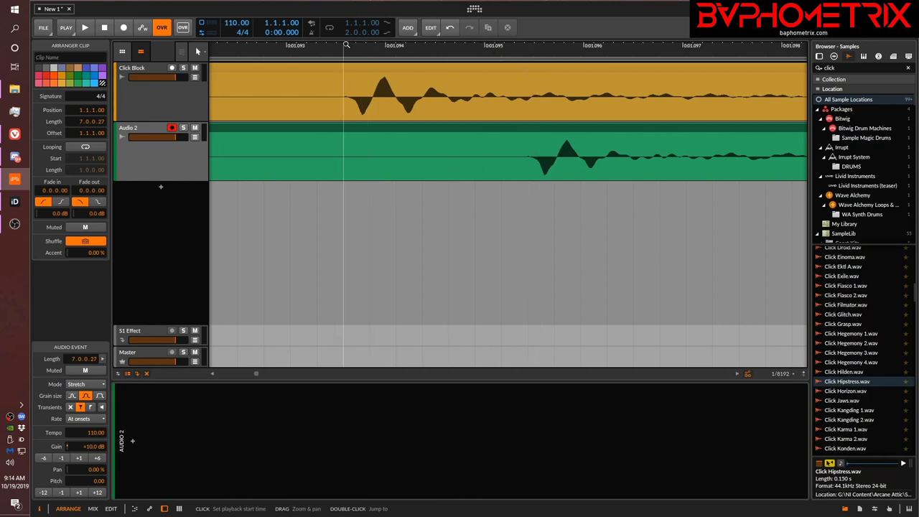
- Delete the misaligned Audio 2 clip and zoom out to the whole arrangement
left_click(316, 129)
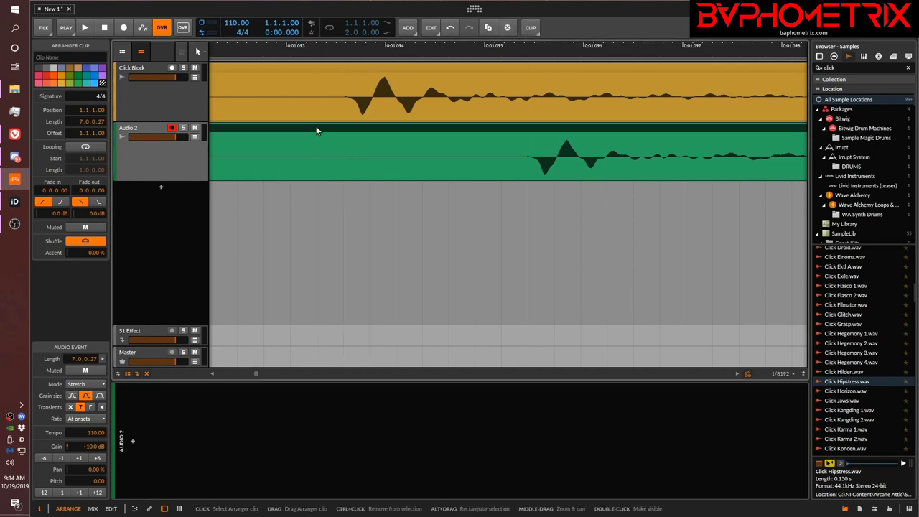
key("Delete")
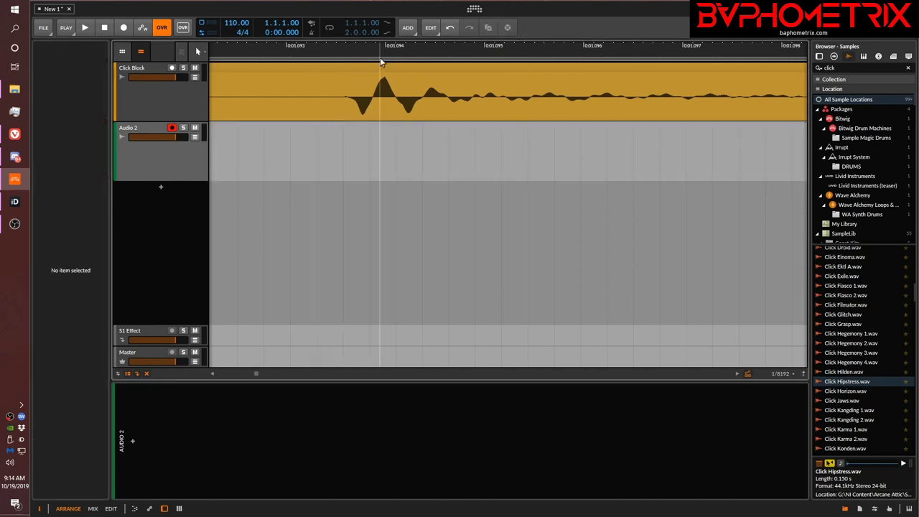
left_click_drag(384, 46, 254, 43)
- Record a fresh Audio 2 take beneath the Click Block bounce, stopping just past bar 8
left_click(123, 27)
left_click(85, 28)
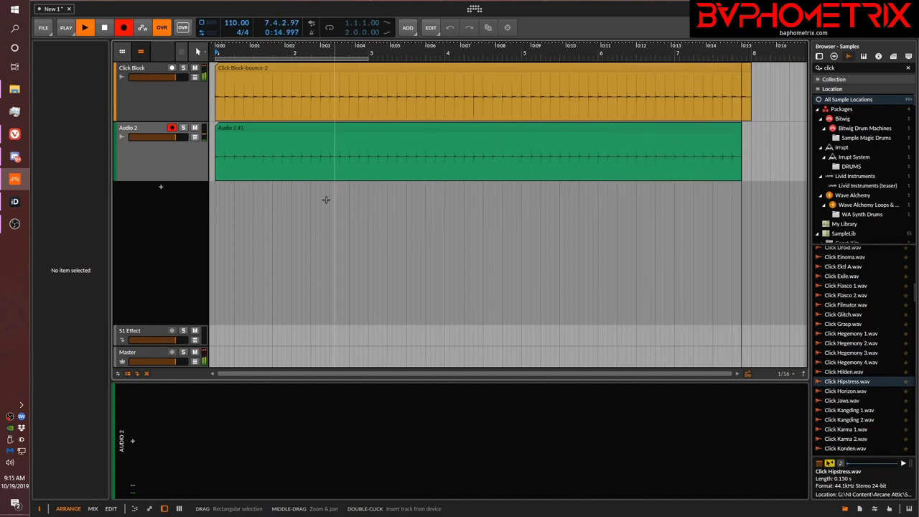
left_click(103, 27)
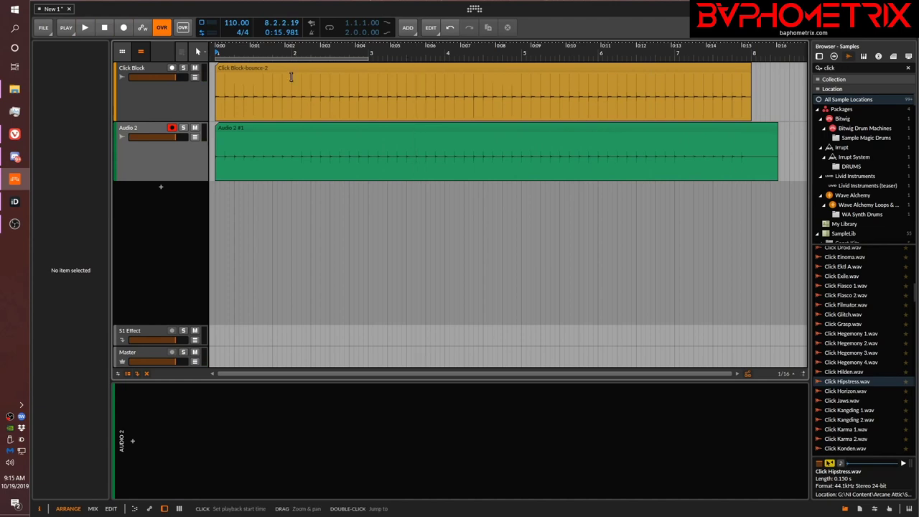
- Give the new Audio 2 take +10 dB gain and zoom in on the click peaks
left_click_drag(253, 49, 574, 67)
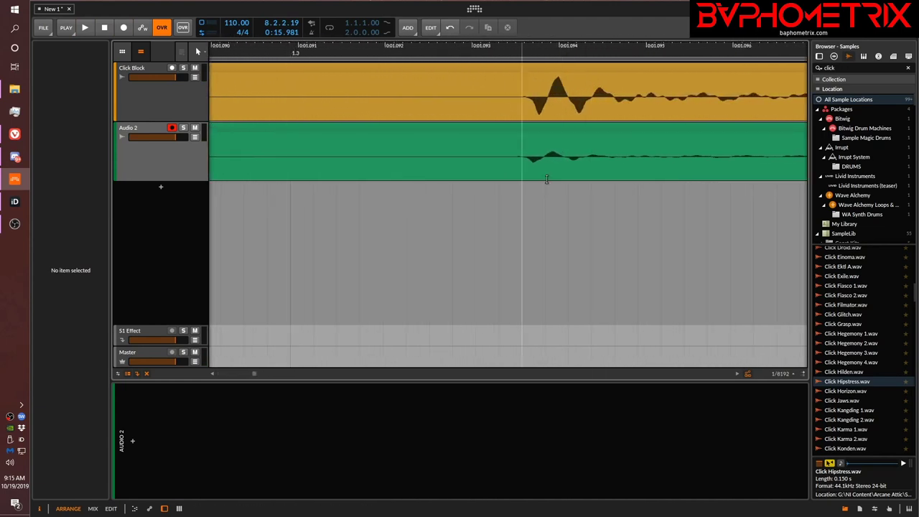
left_click(538, 130)
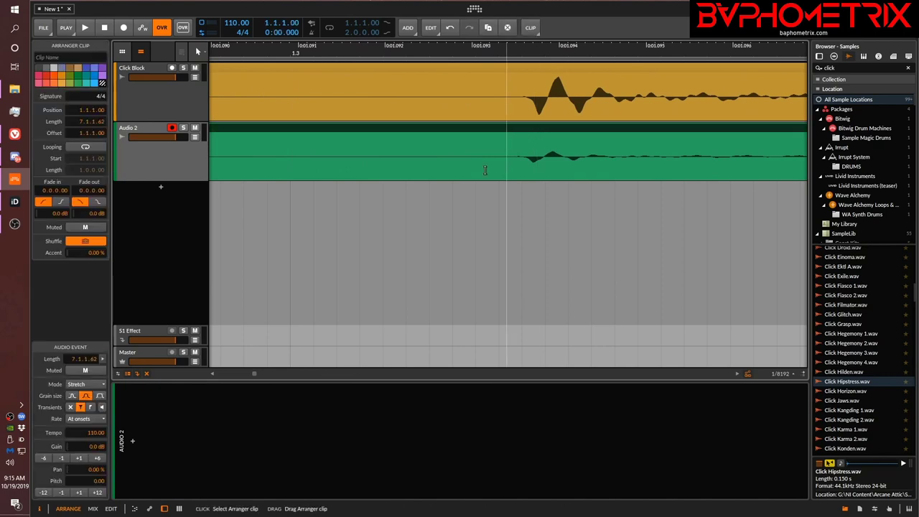
left_click(95, 446, "ctrl")
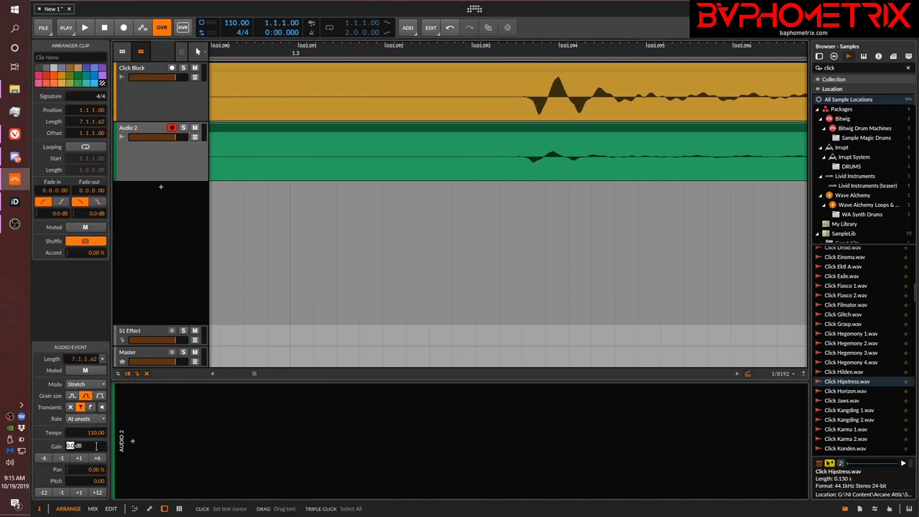
type("10")
key("Return")
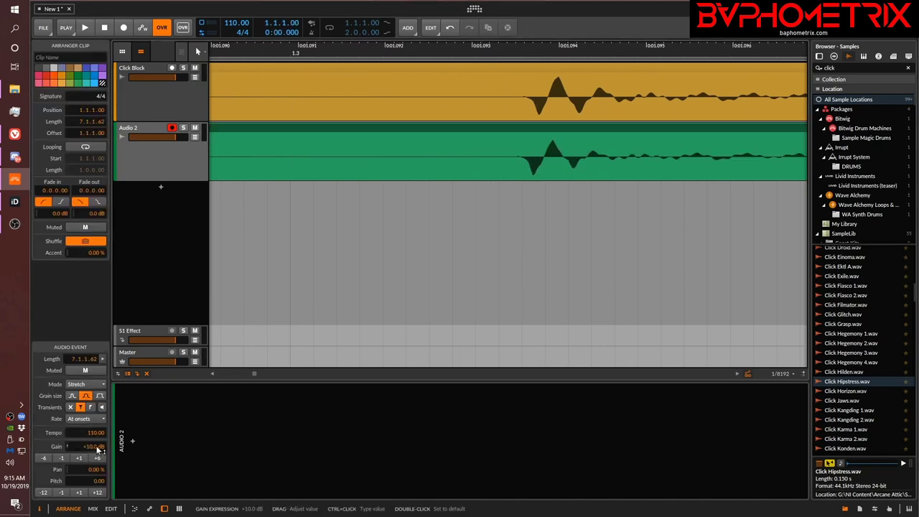
left_click_drag(540, 49, 479, 50)
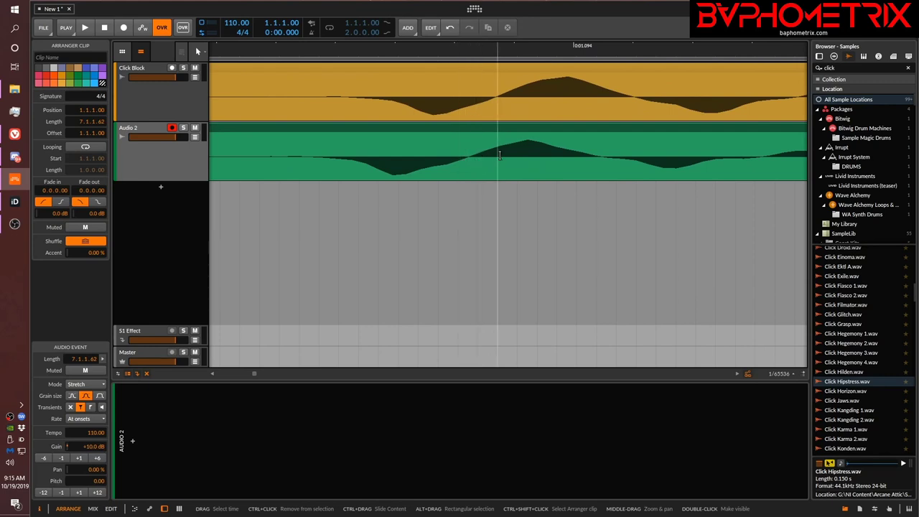
- Change the recording offset to 82 samples (1.86 ms), then delete the Audio 2 take and zoom out
left_click(475, 9)
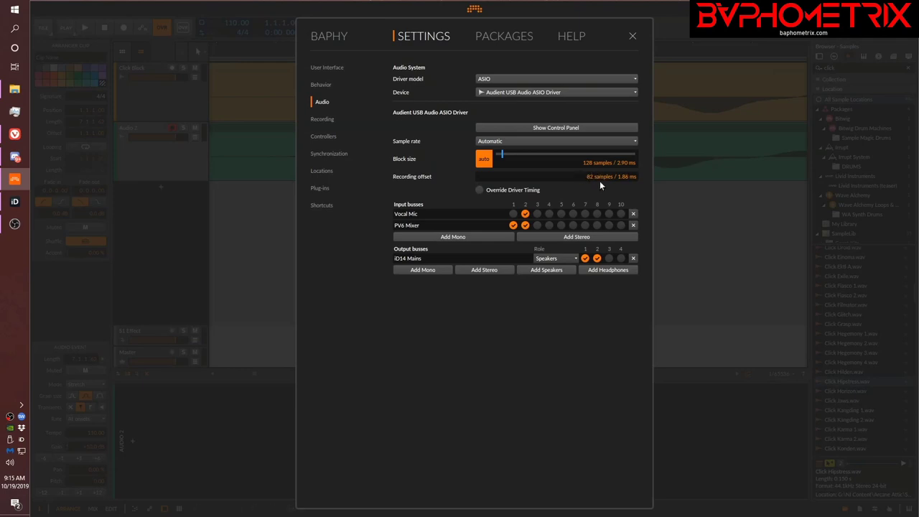
left_click(474, 10)
left_click(352, 132)
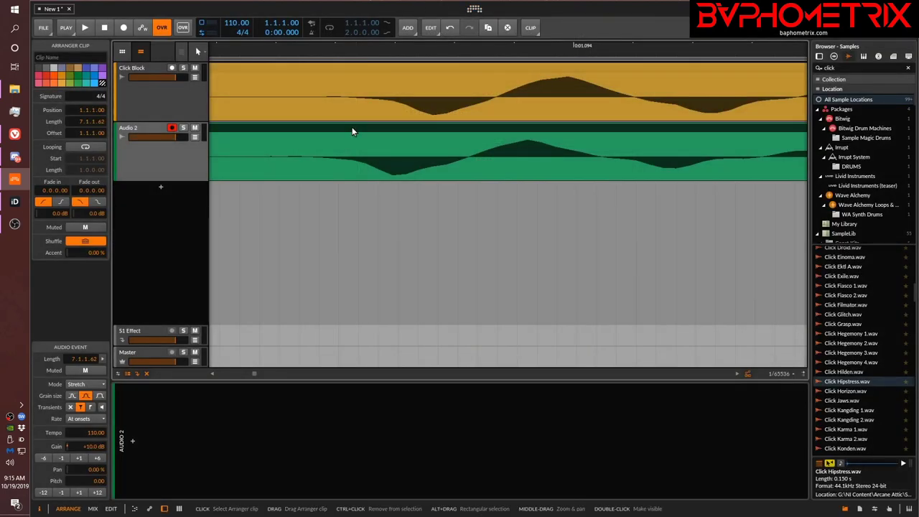
key("Delete")
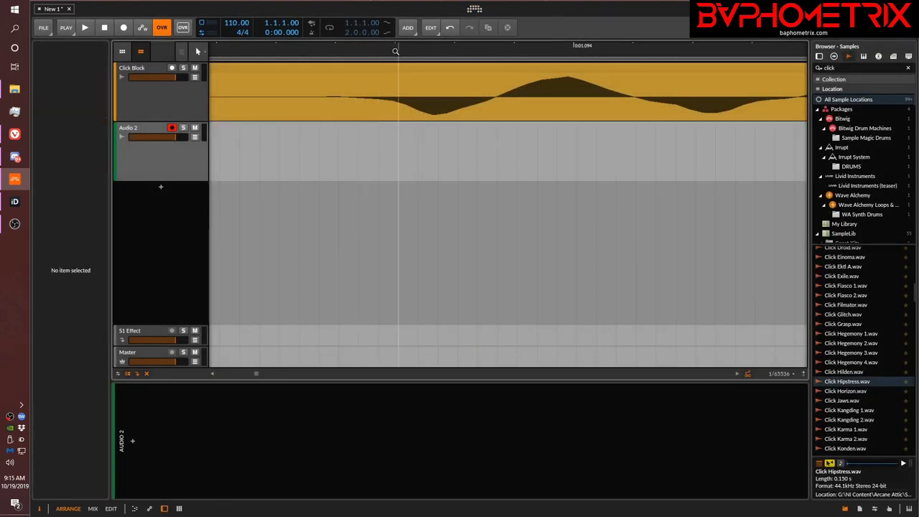
left_click_drag(395, 45, 273, 6)
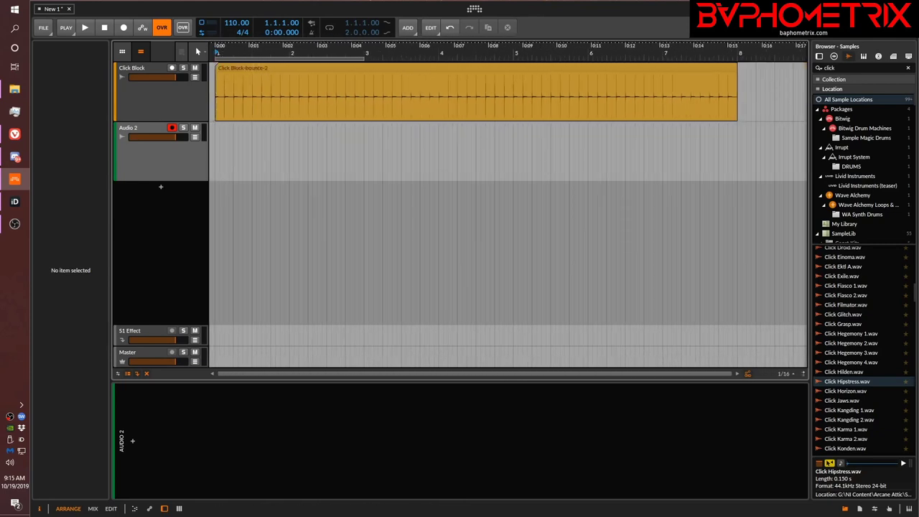
- Record a new Audio 2 take of the clicks beneath Click Block, then stop recording
left_click(125, 28)
left_click(86, 28)
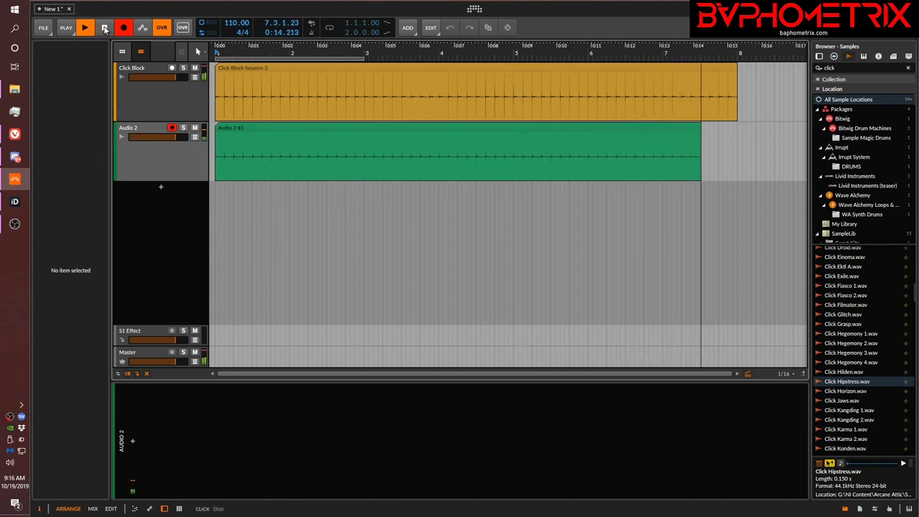
key("space")
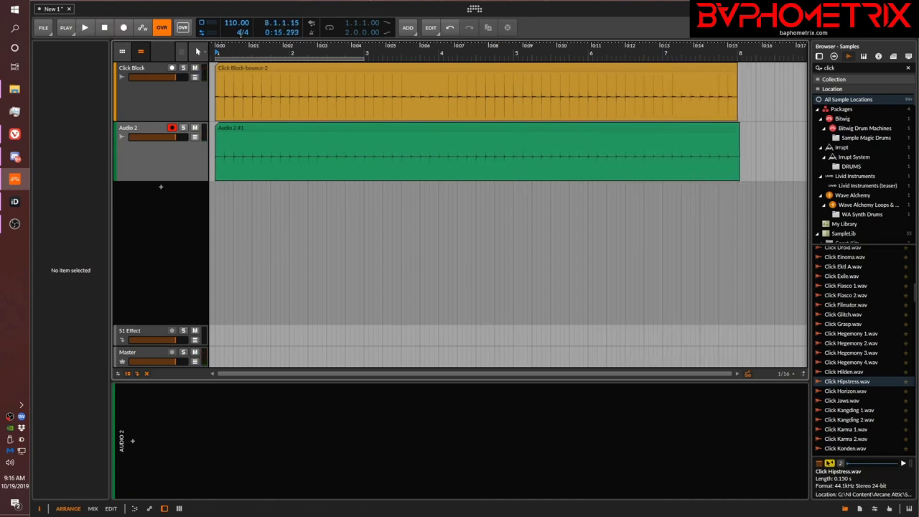
- Set the recorded Audio 2 clip's gain to +10.0 dB
left_click_drag(257, 48, 346, 122)
left_click(350, 134)
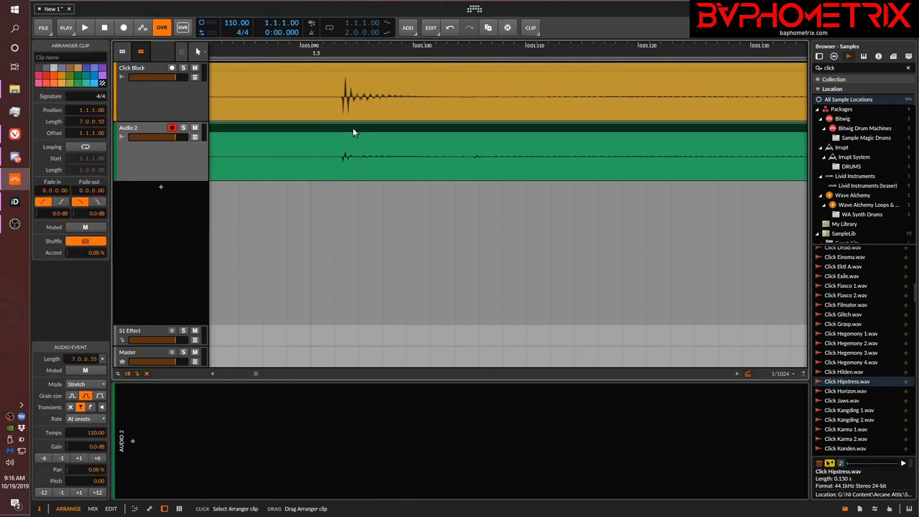
double_click(87, 447)
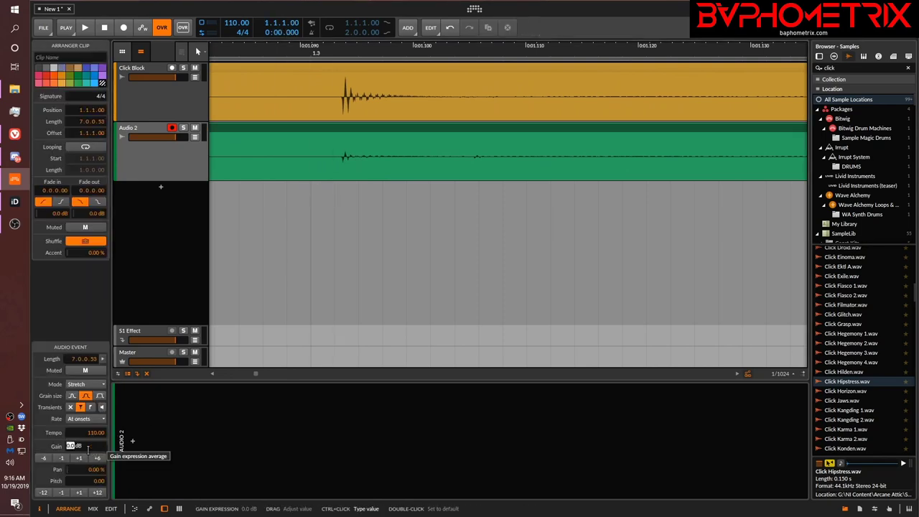
type("10")
key("Return")
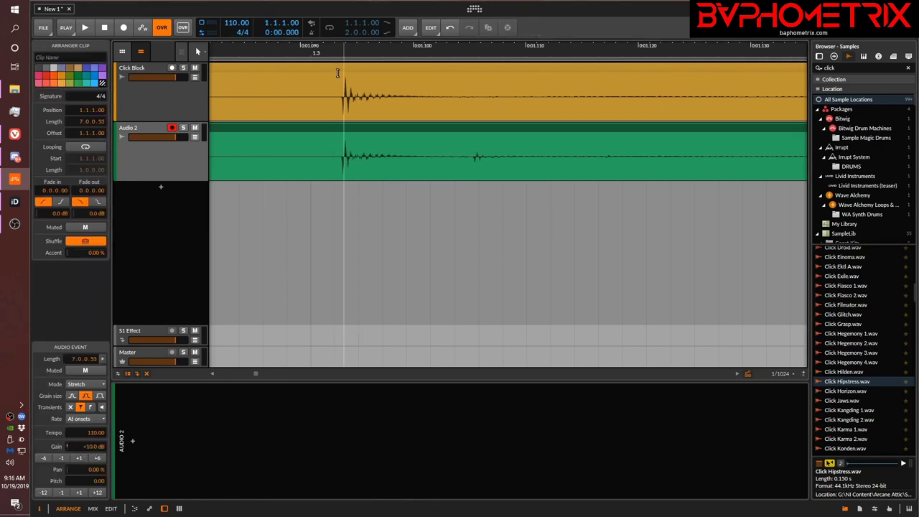
- Zoom into the click transients near 0:14.18 to compare Audio 2 against Click Block
left_click_drag(336, 46, 428, 48)
left_click_drag(500, 50, 450, 58)
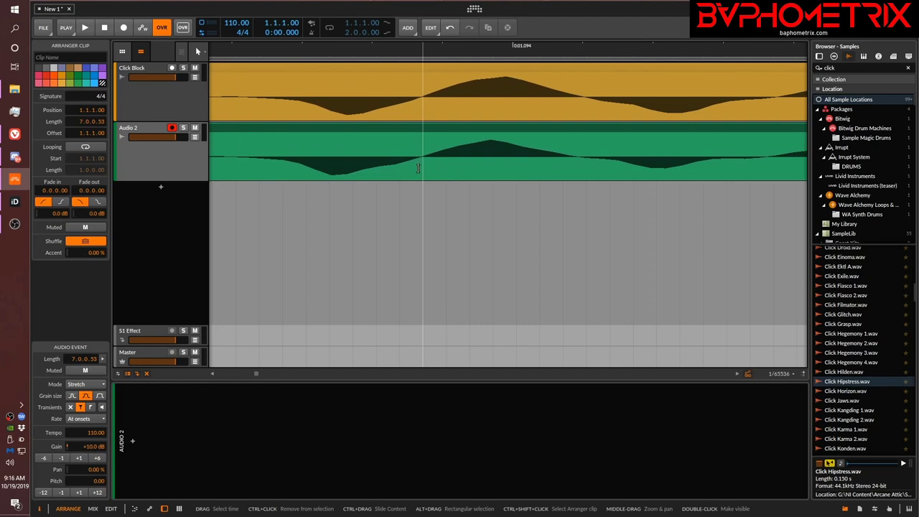
left_click_drag(421, 51, 211, 50)
left_click_drag(528, 49, 396, 59)
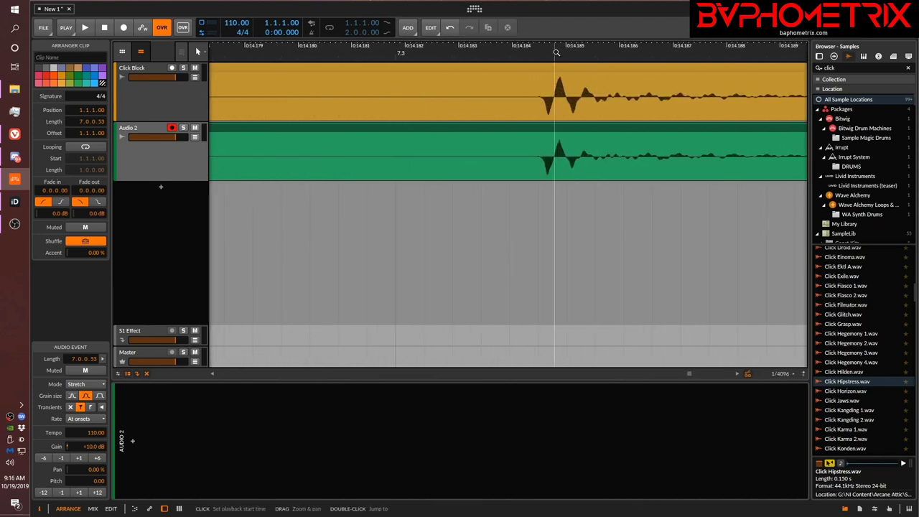
left_click_drag(554, 52, 466, 49)
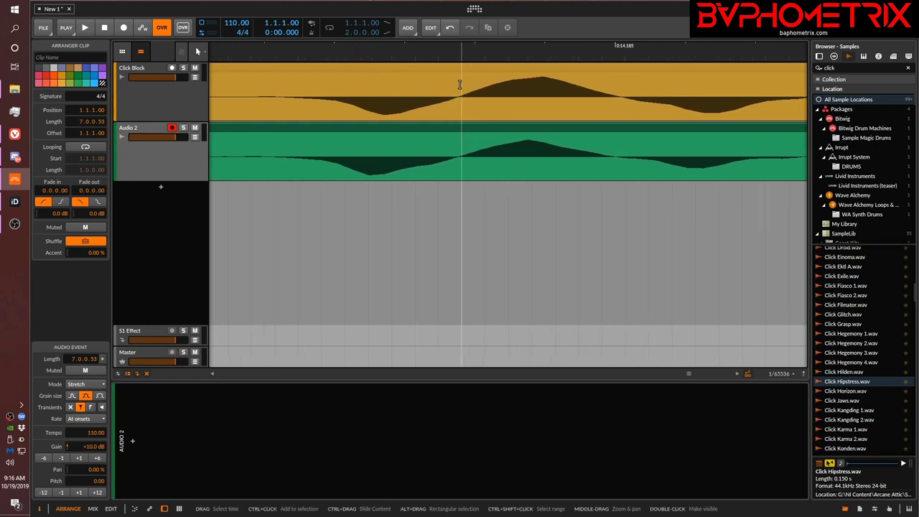
left_click_drag(464, 41, 652, 47)
left_click(476, 10)
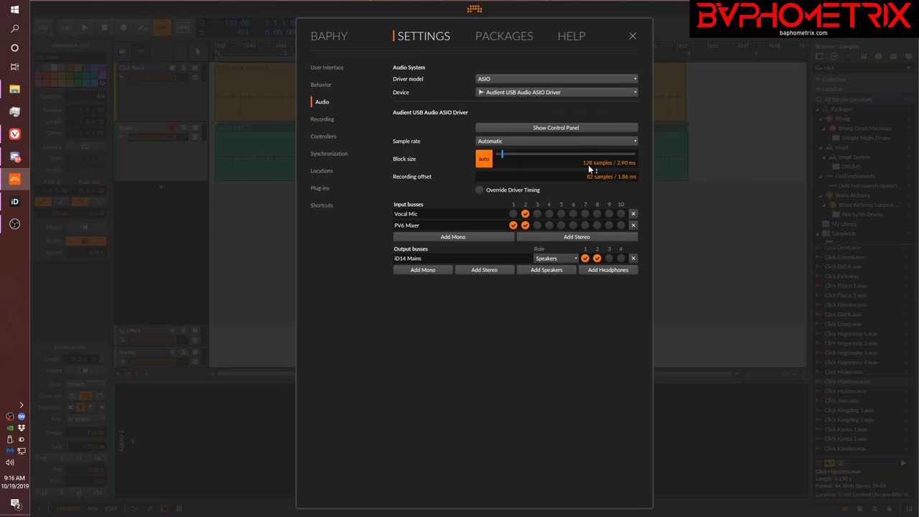
left_click(474, 10)
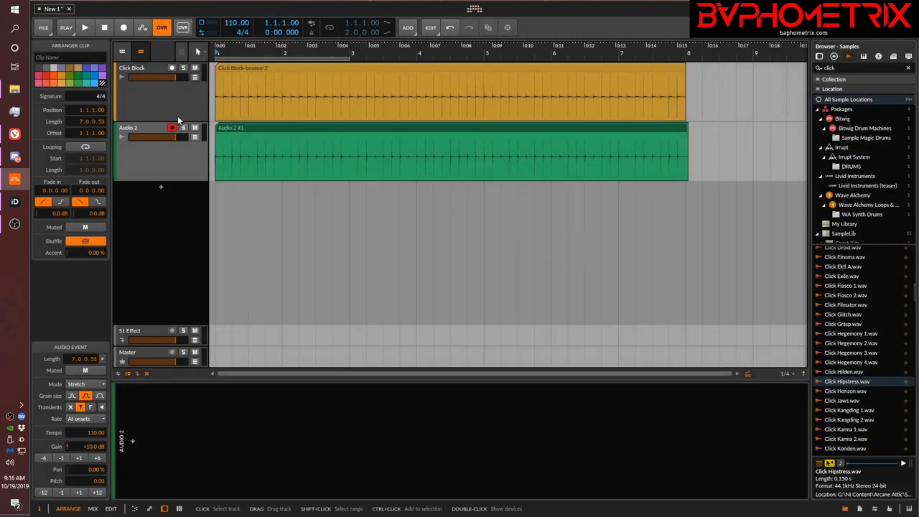
- Add an instrument track carrying an HW Instrument device, found by searching 'hw ins'
double_click(162, 189)
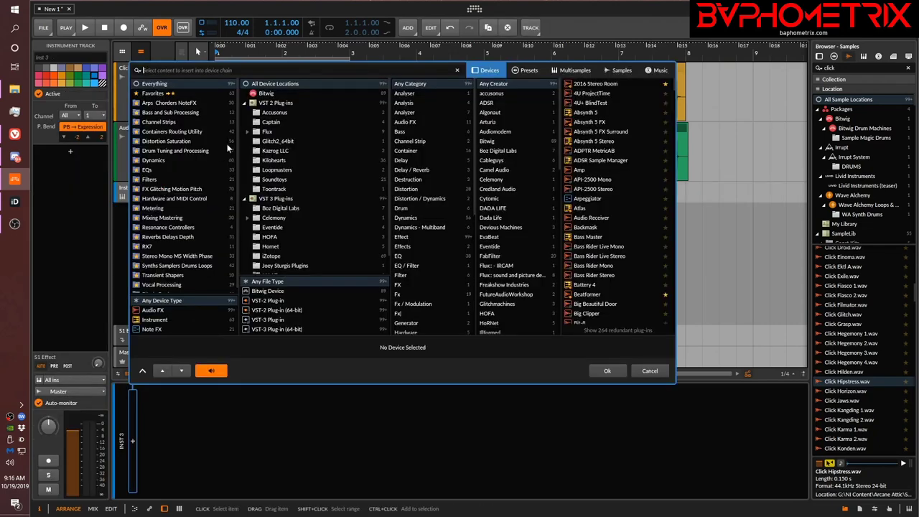
type("hw ins")
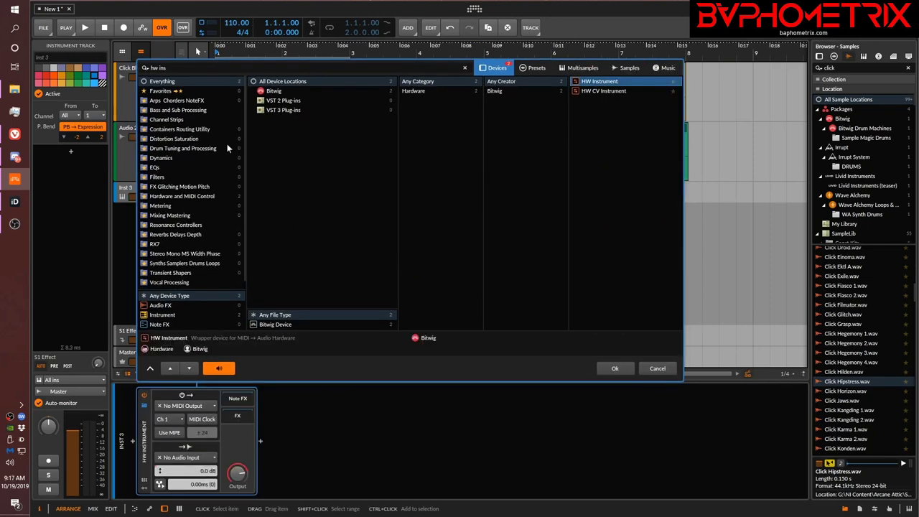
key("Return")
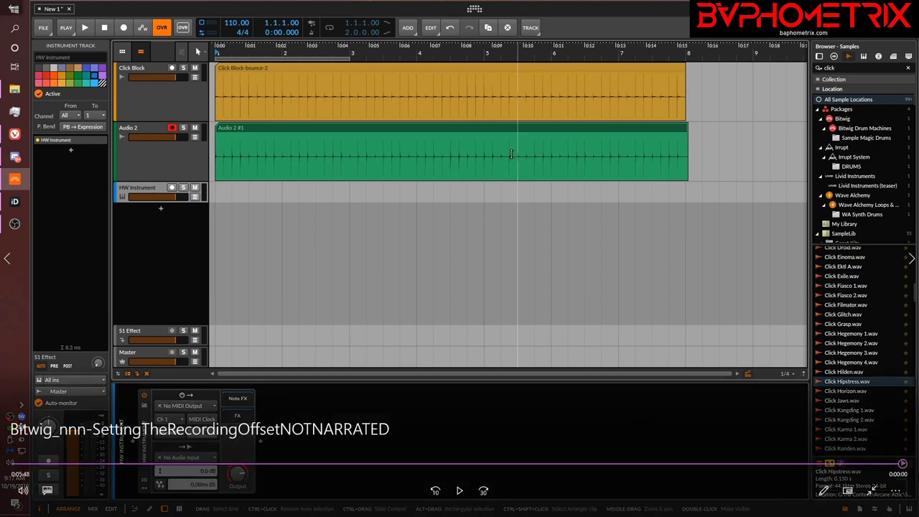
- Exit full screen and close the Movies & TV video player
left_click(876, 493)
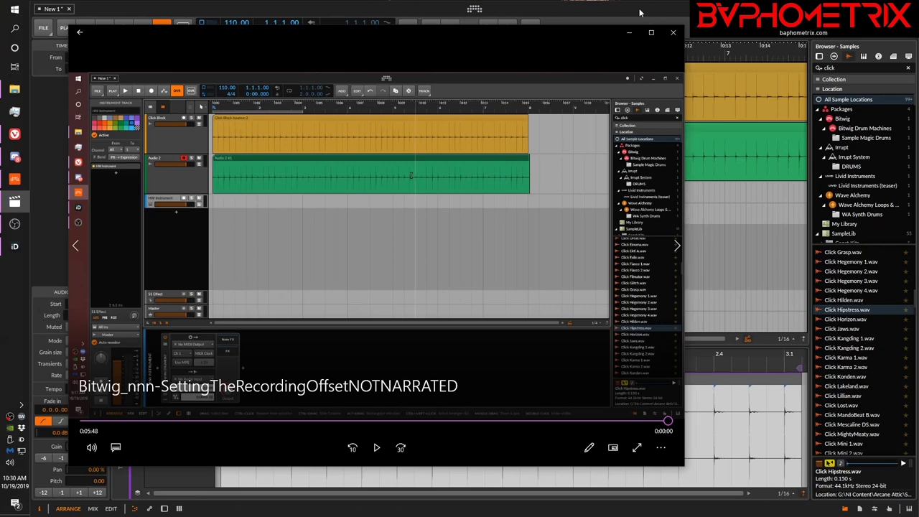
left_click(673, 32)
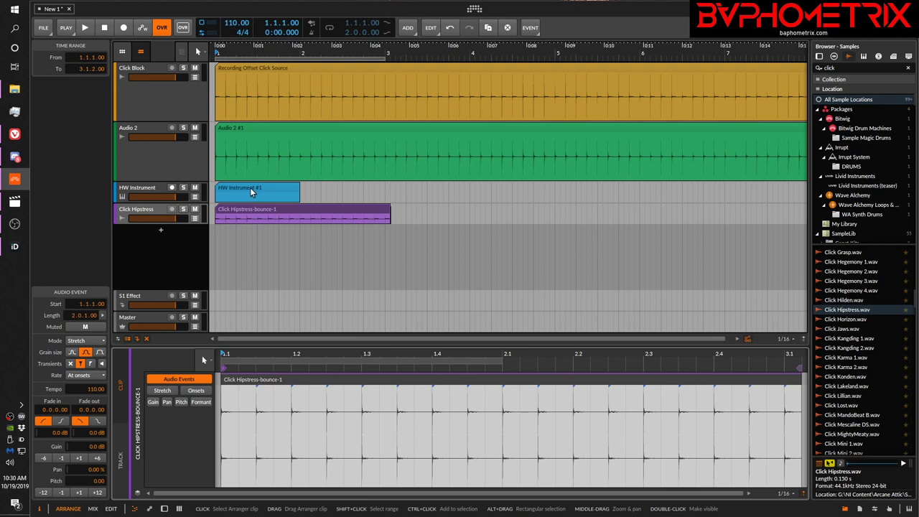
- Delete the Click Hipstress track and show the HW Instrument track's devices
left_click(152, 209)
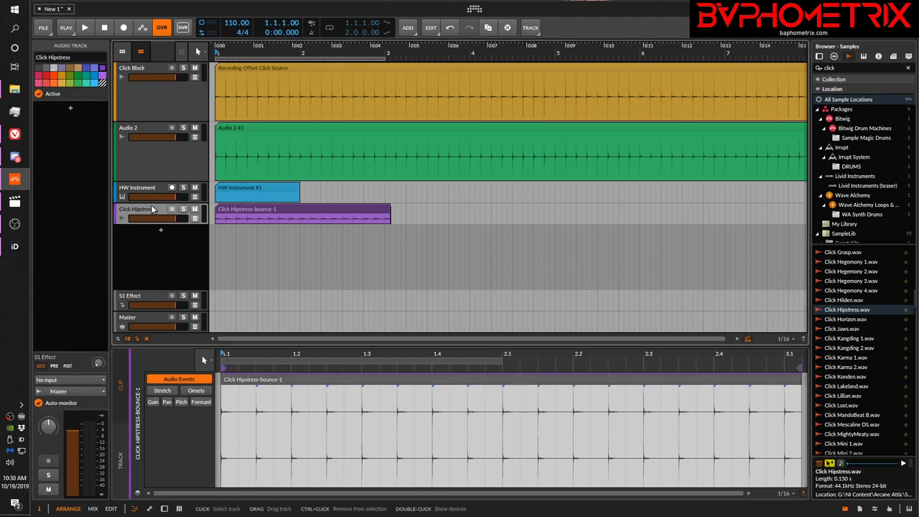
key("Delete")
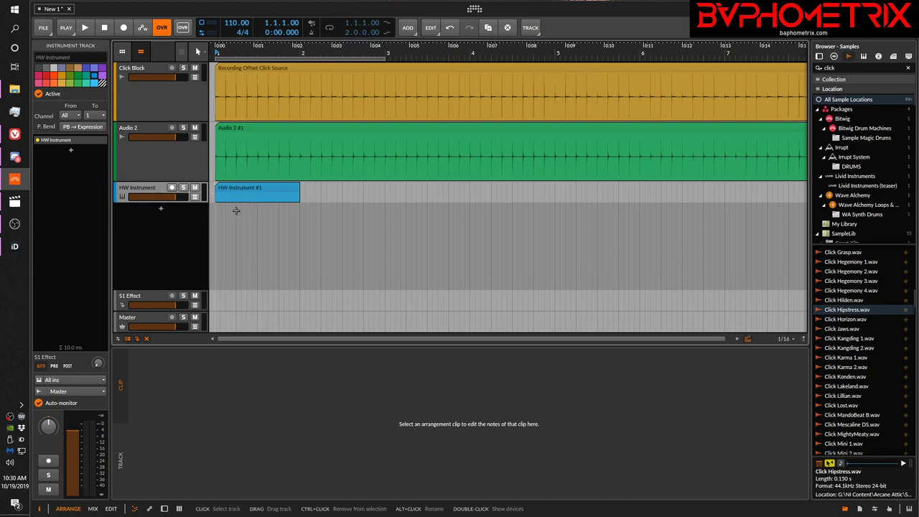
double_click(146, 189)
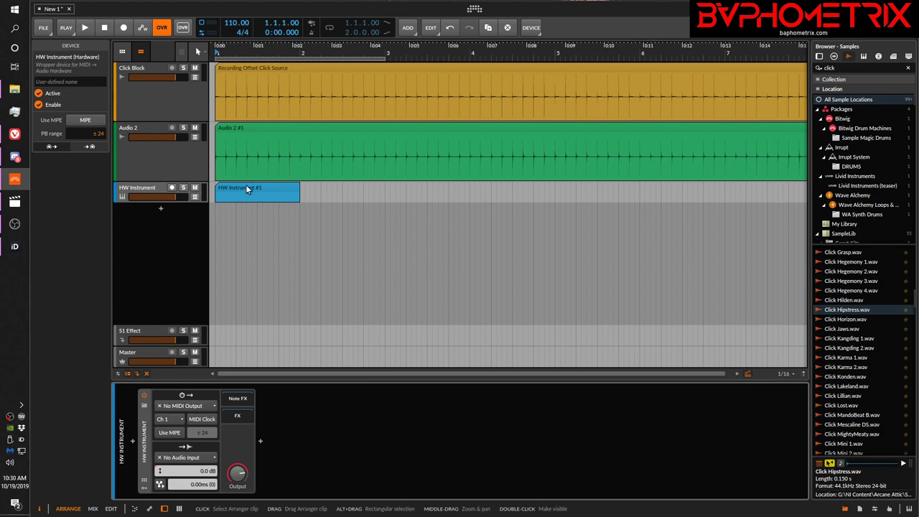
- Draw three short notes in the HW Instrument #1 clip, at the start, 1.1.4 and D#2 at 1.2.4
double_click(246, 187)
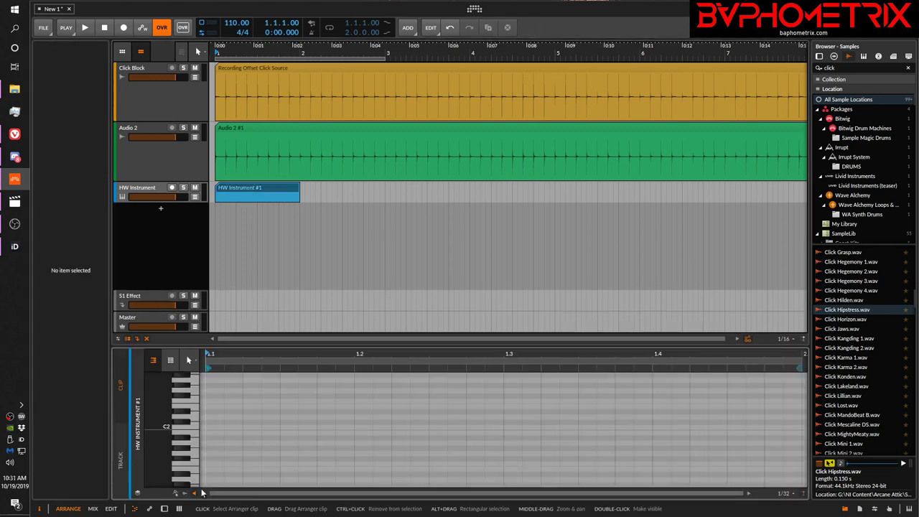
double_click(211, 432)
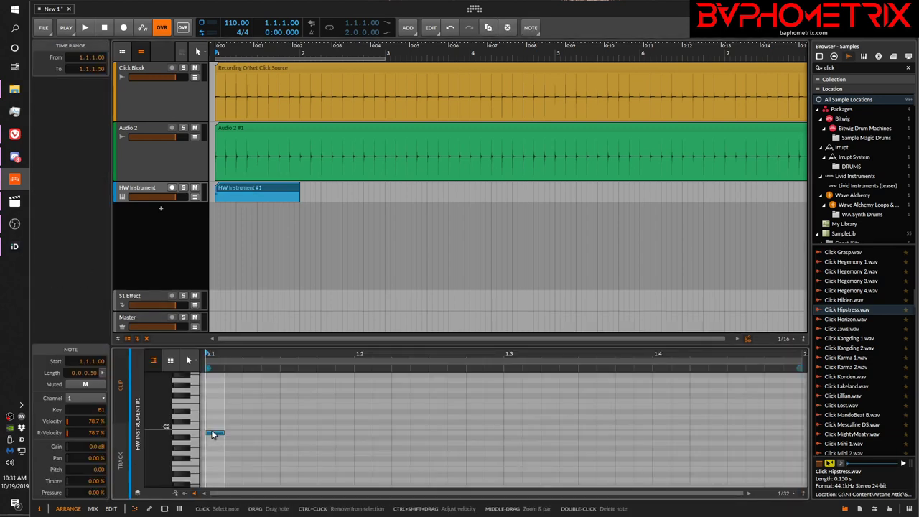
double_click(324, 429)
double_click(476, 412)
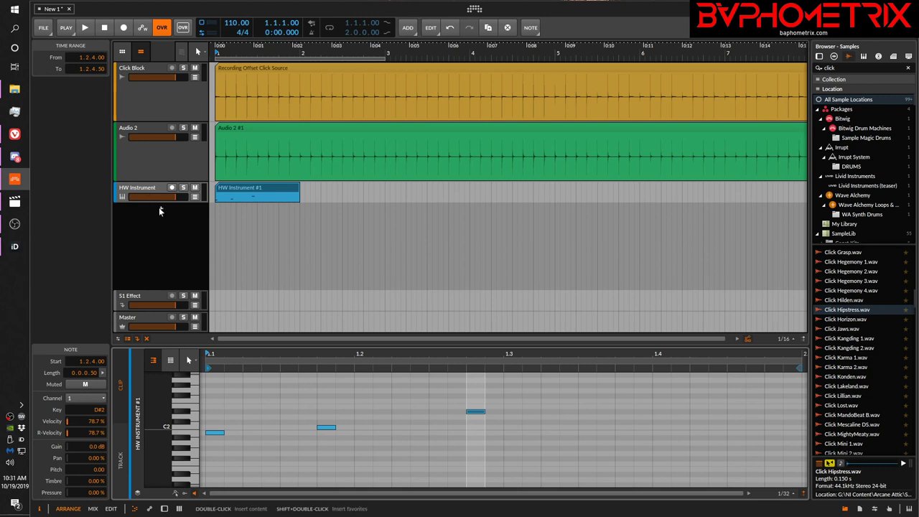
- Add an Audio 4 track below HW Instrument, browse its input sources, and delete it again
left_click(161, 194)
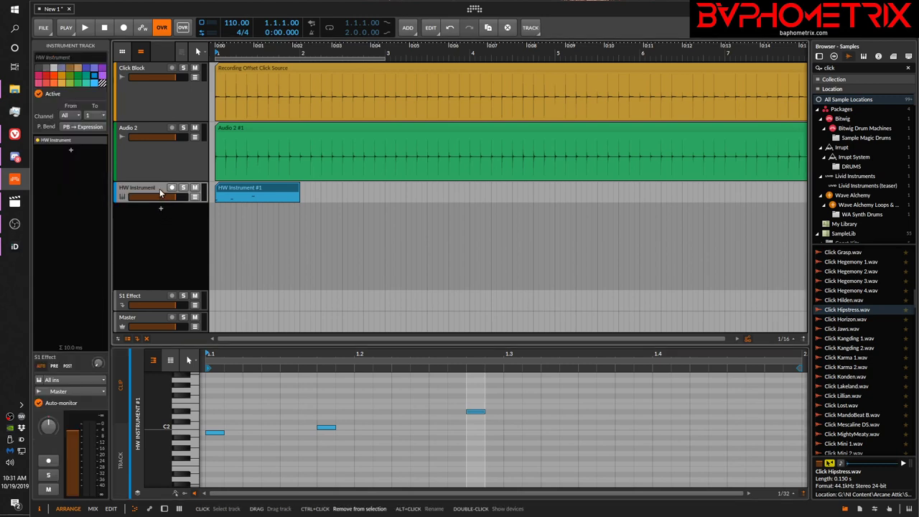
key("ctrl+t")
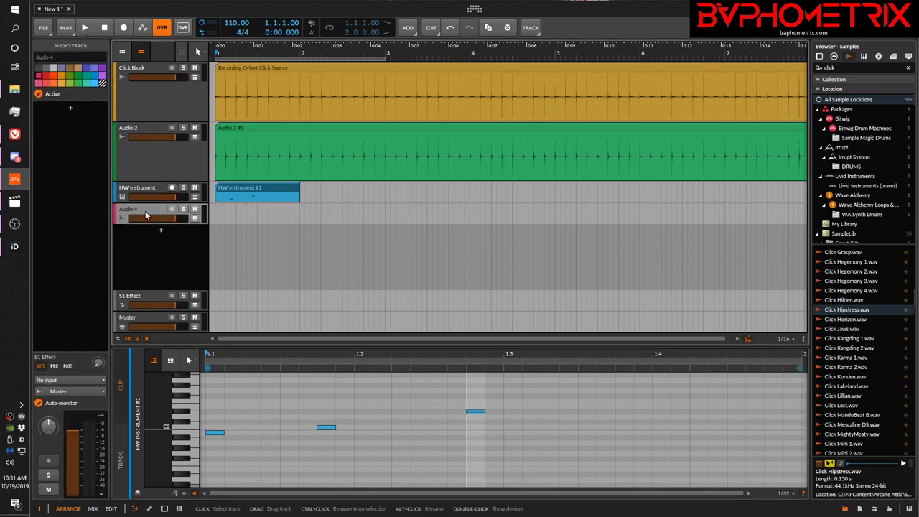
left_click(101, 384)
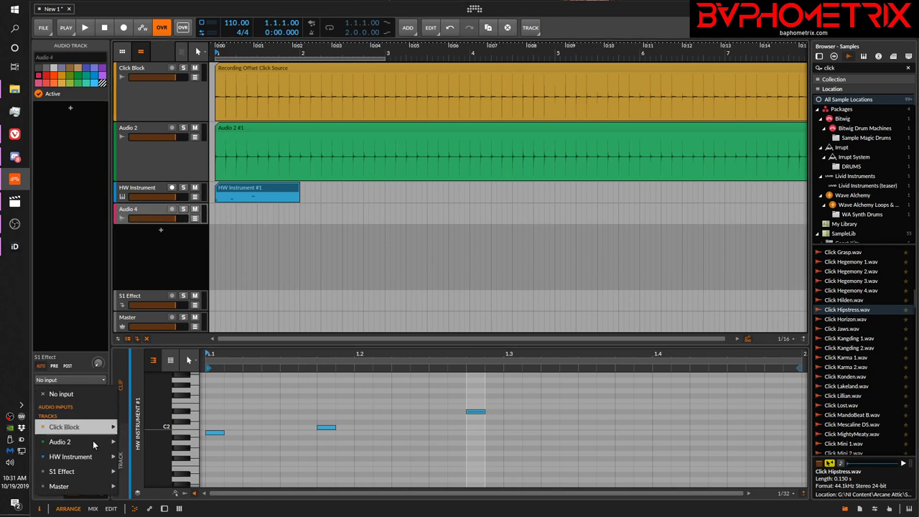
mouse_move(96, 464)
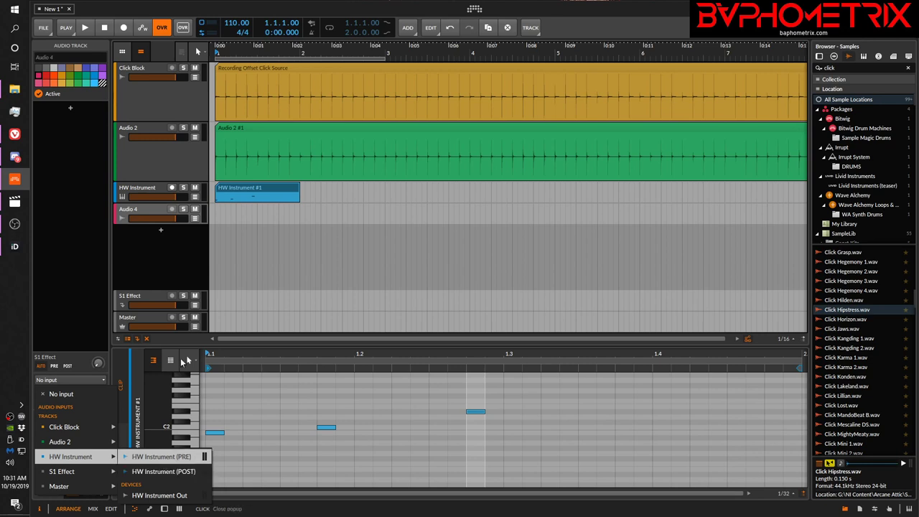
left_click(152, 211)
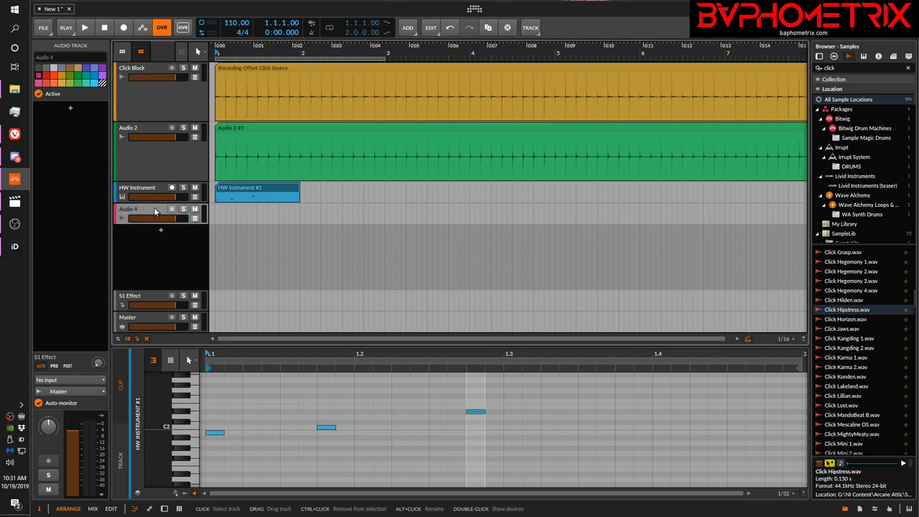
key("Delete")
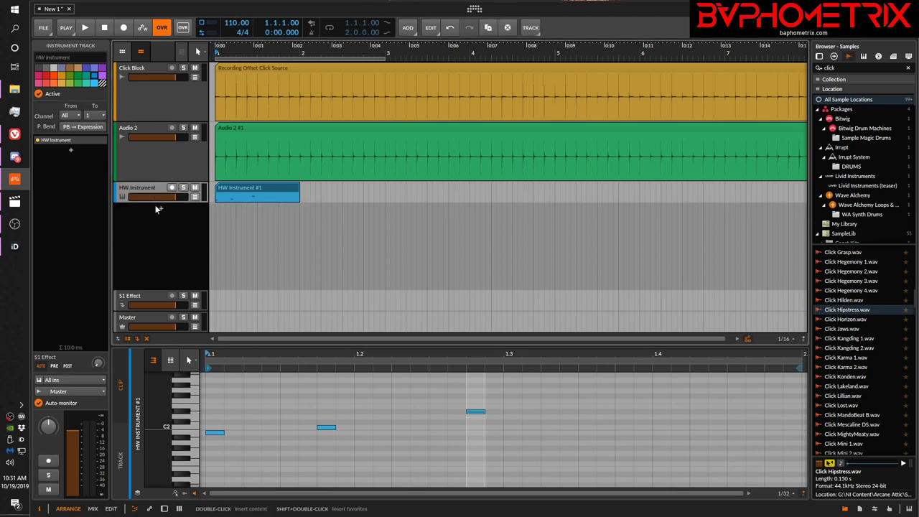
- Bounce the HW Instrument #1 MIDI clip pre-fader to a new Audio 4 track
left_click(253, 188)
right_click(253, 187)
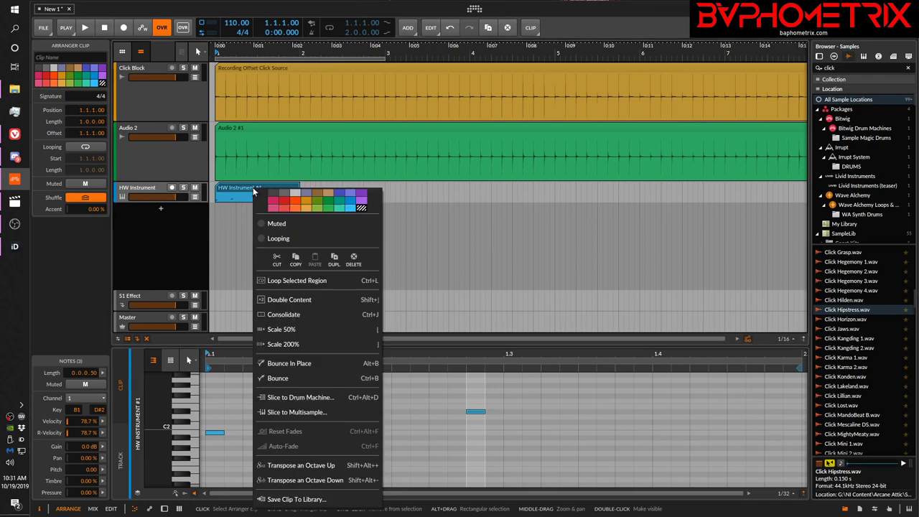
left_click(297, 378)
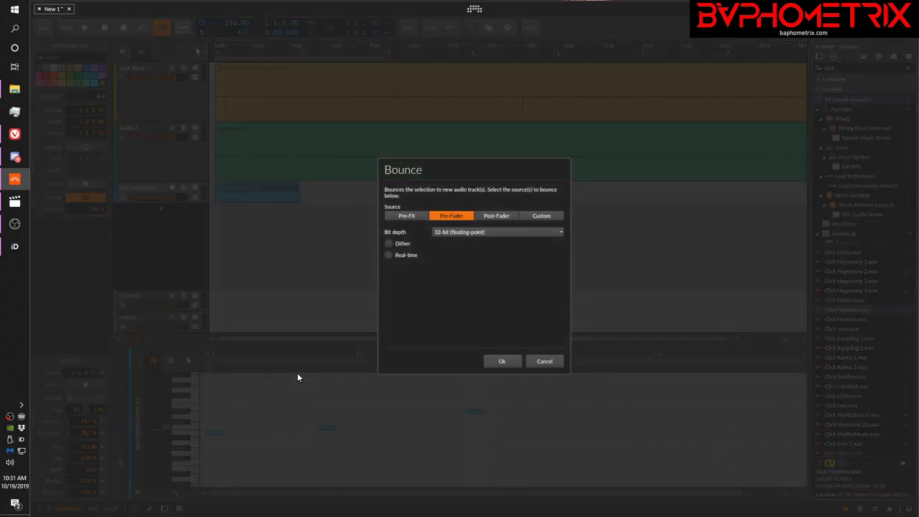
left_click(502, 362)
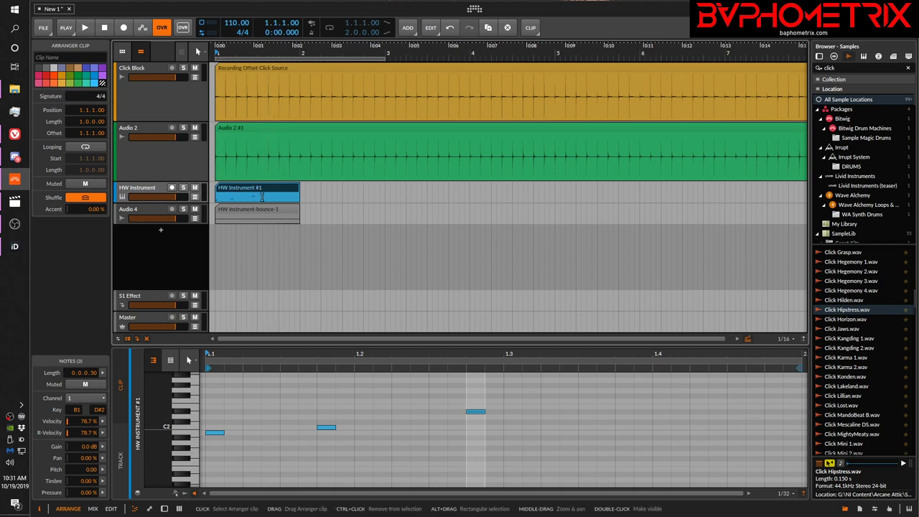
left_click(161, 189)
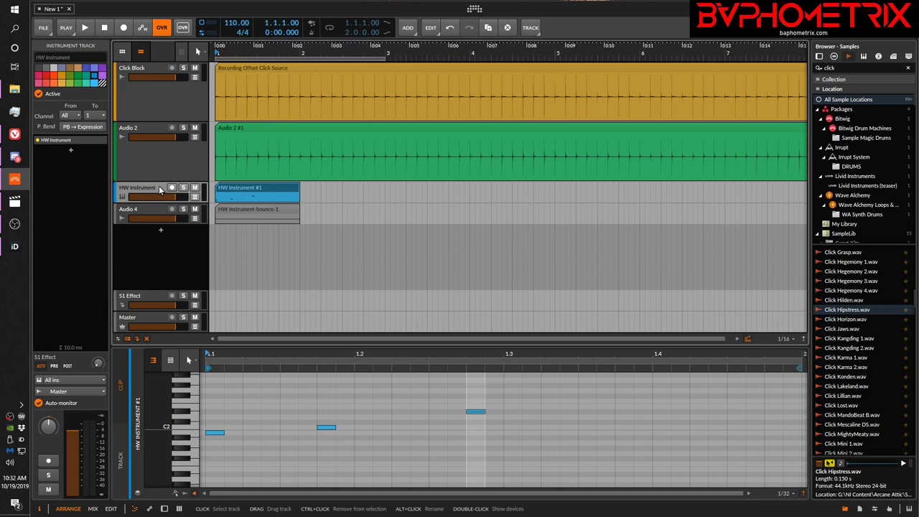
right_click(161, 190)
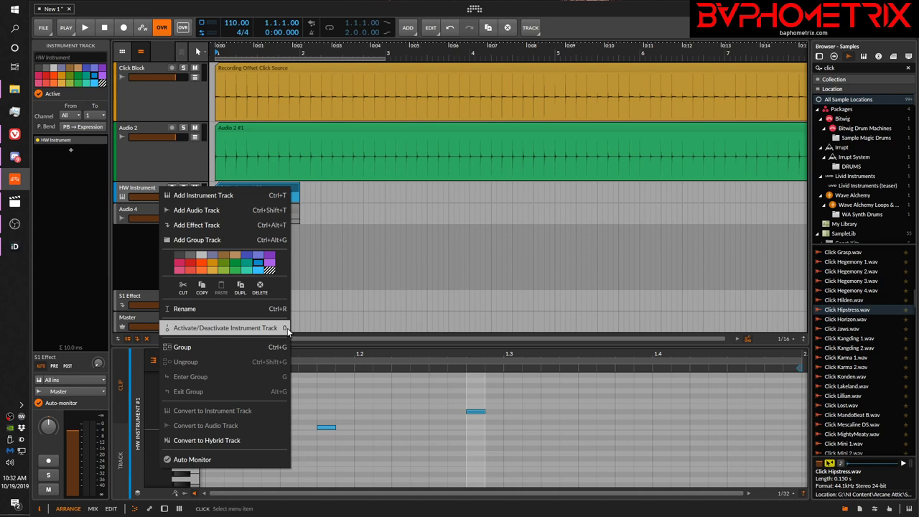
left_click(196, 330)
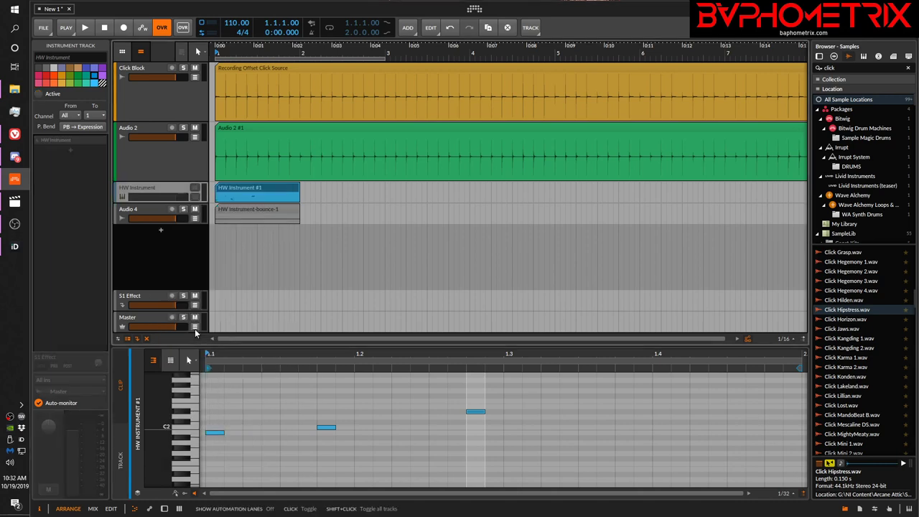
left_click(147, 339)
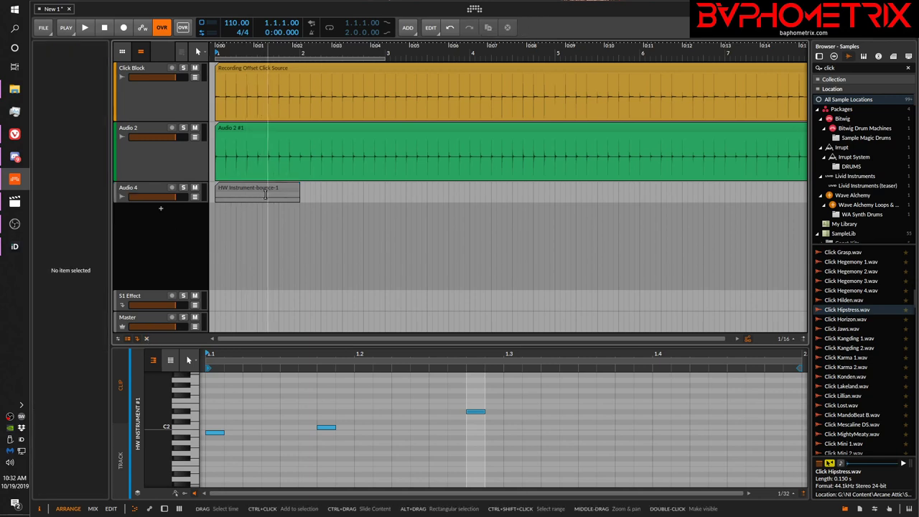
left_click(147, 339)
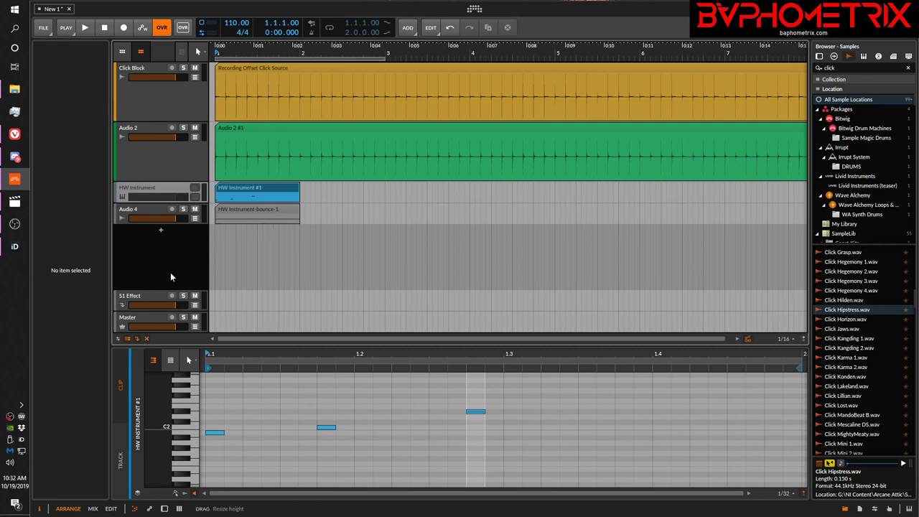
left_click(159, 187)
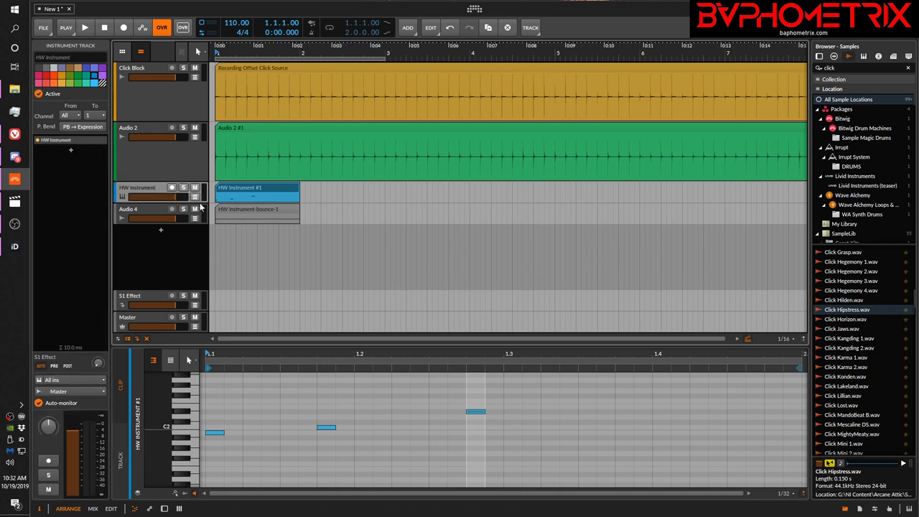
- Replace the bounce-1 clip with a fresh HW Instrument-bounce-2 bounce placed on Audio 5
left_click(233, 211)
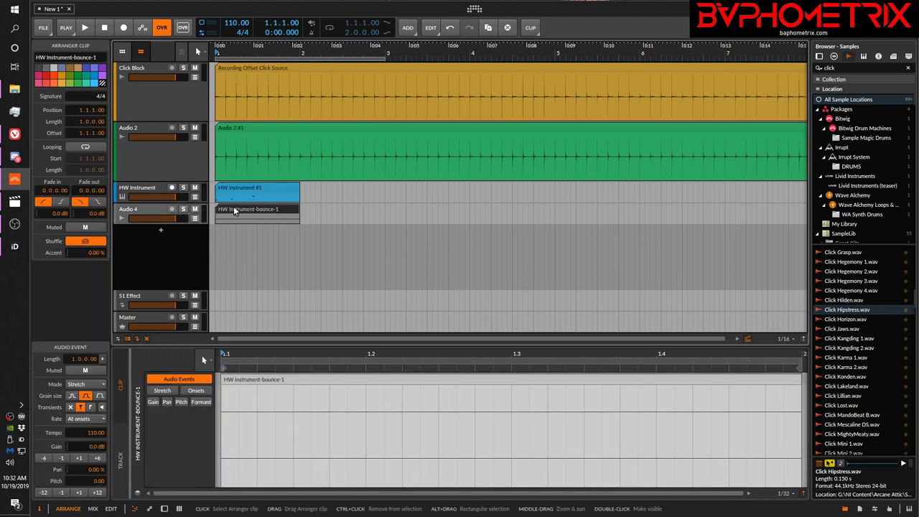
key("Delete")
right_click(236, 187)
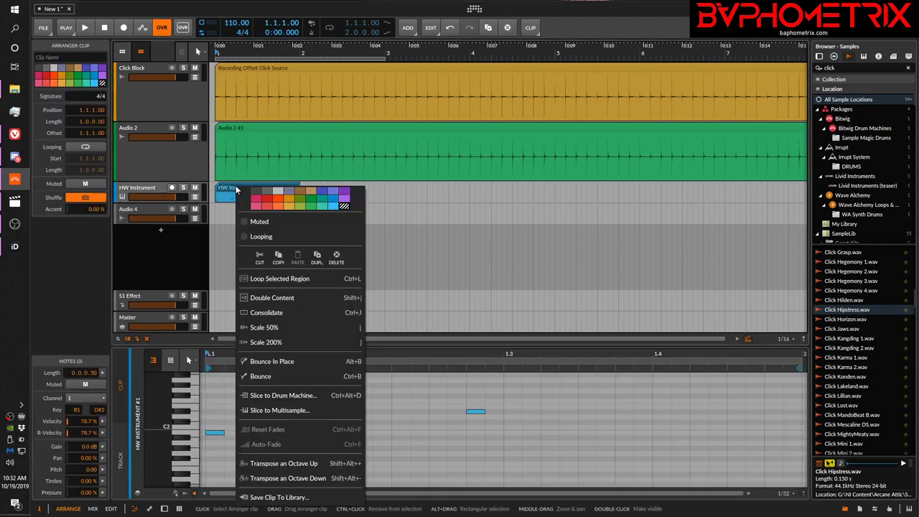
left_click(264, 376)
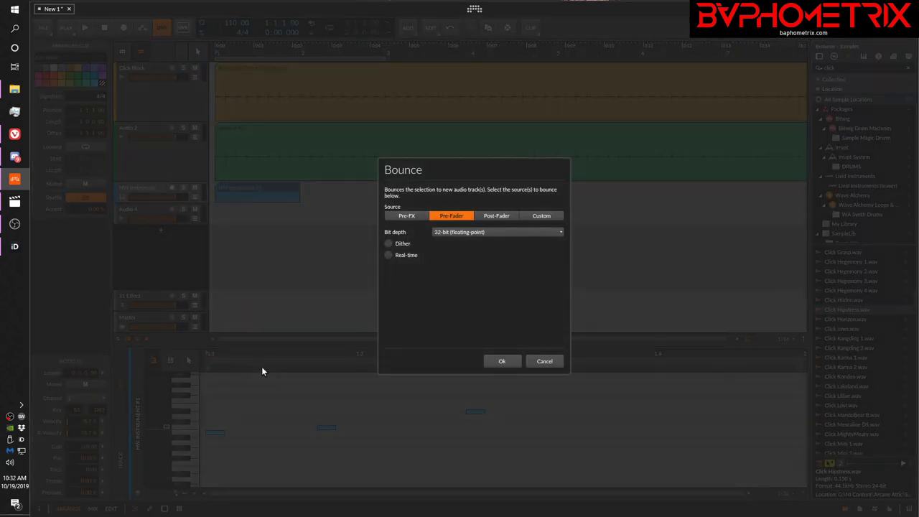
left_click(488, 364)
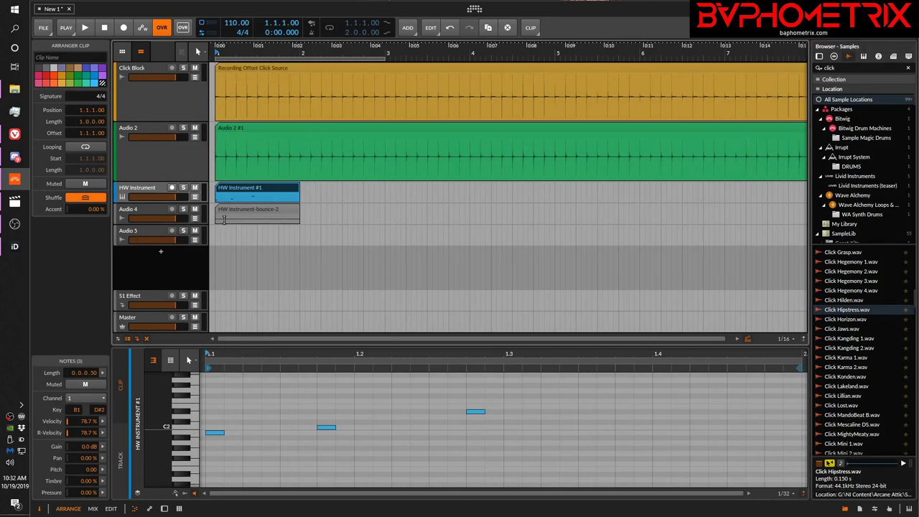
left_click_drag(245, 207, 245, 233)
- Delete the empty Audio 4 track, deactivate HW Instrument, and hide deactivated tracks
left_click(154, 209)
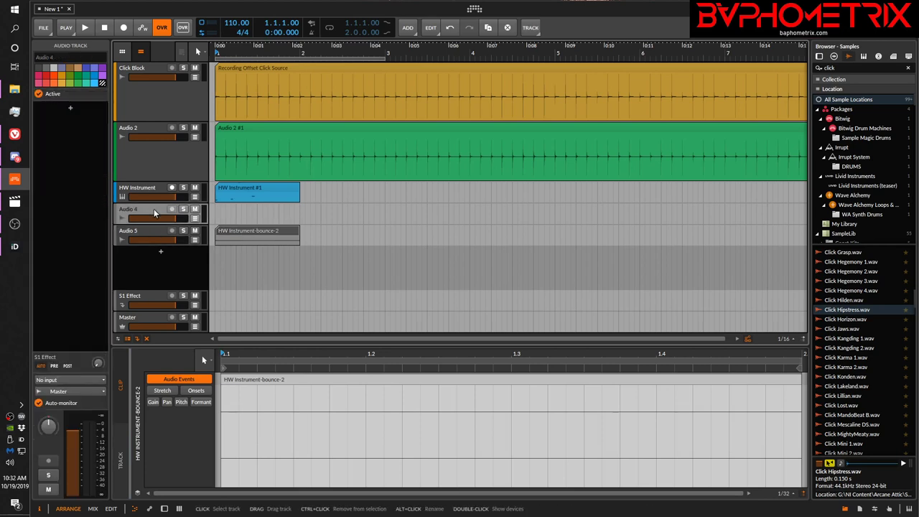
key("Delete")
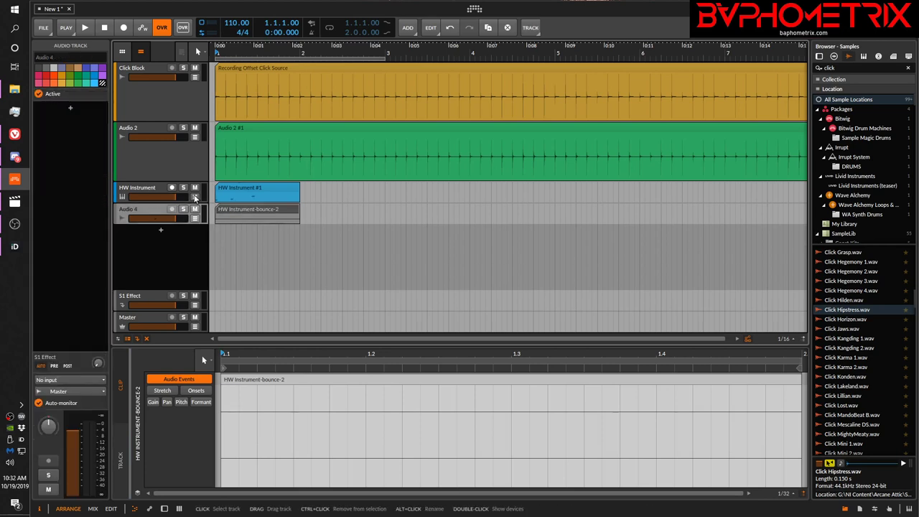
left_click(152, 189)
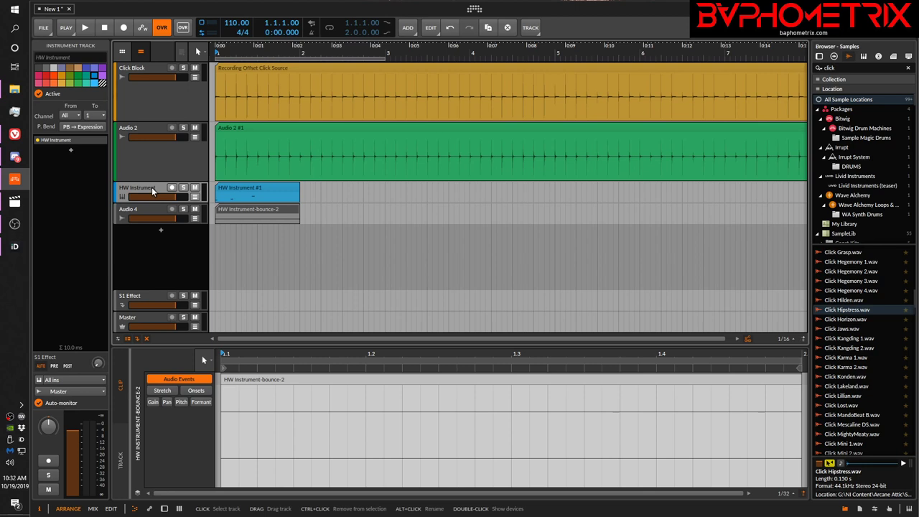
key("alt+a")
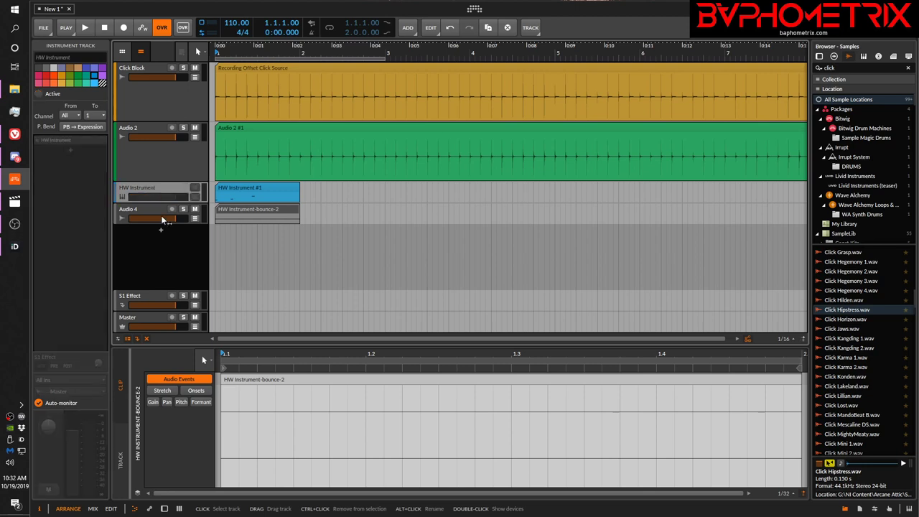
left_click(148, 338)
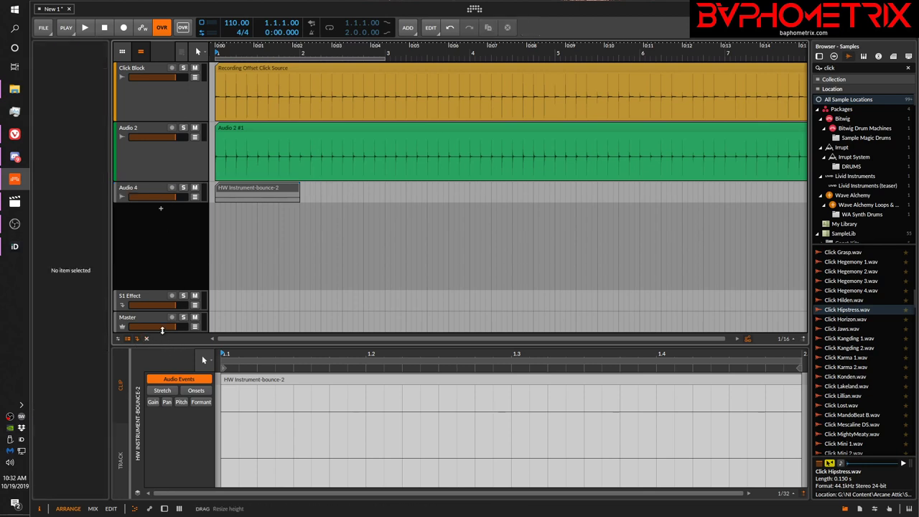